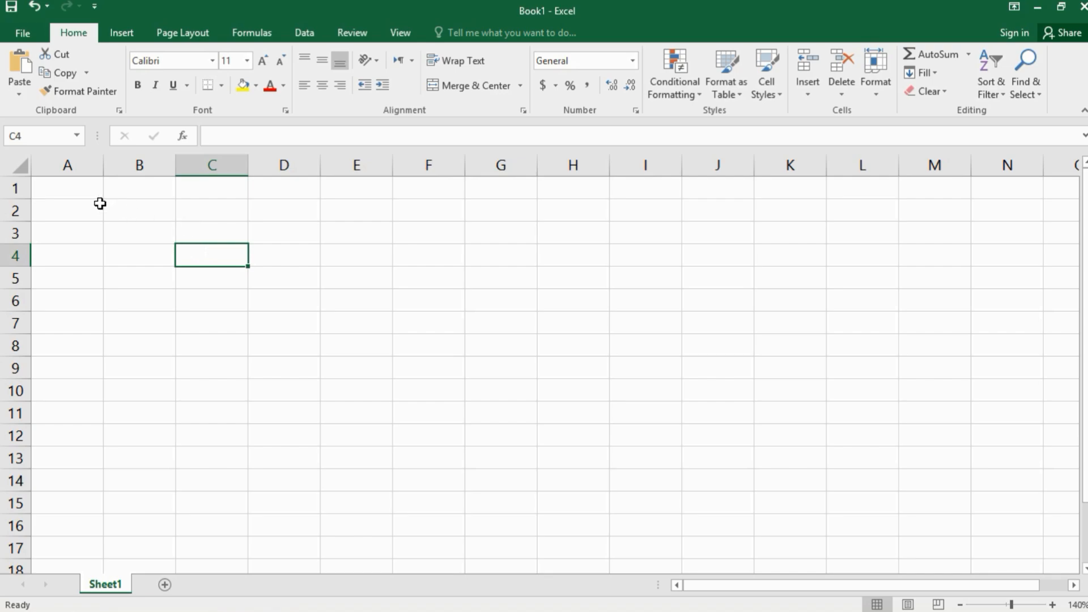
Step: Enter the column headers "product name", "quantity" and "price" in cells A1, B1 and C1
left_click(69, 186)
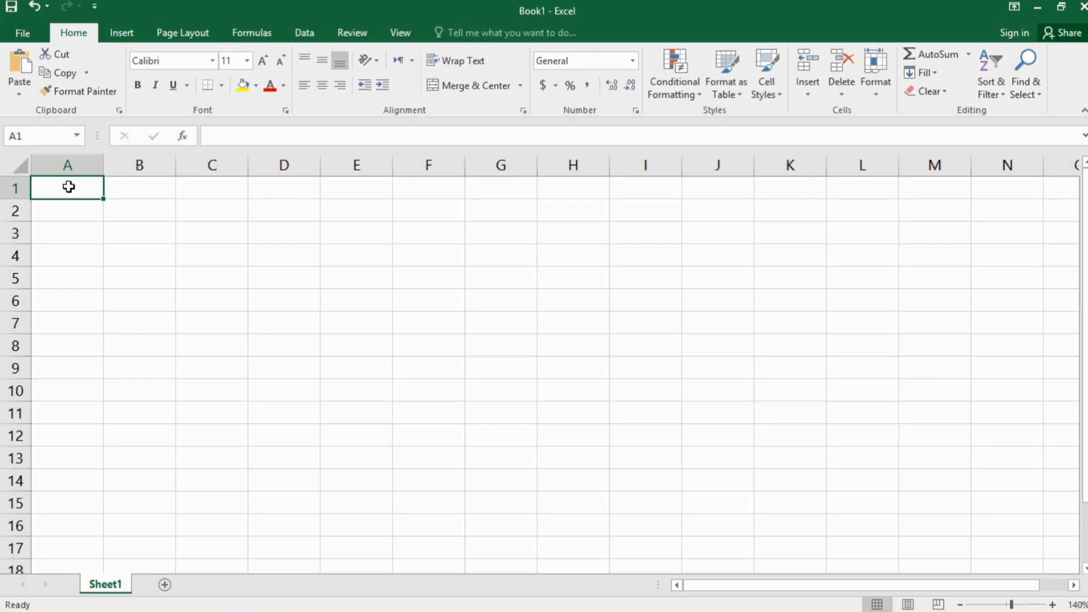
type("pro")
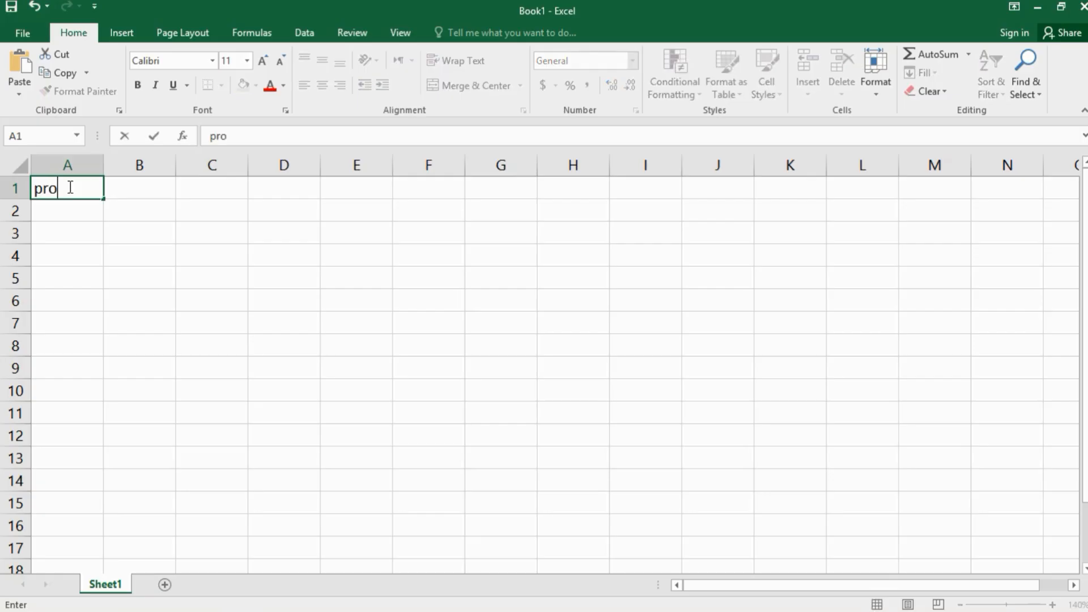
type("duct name")
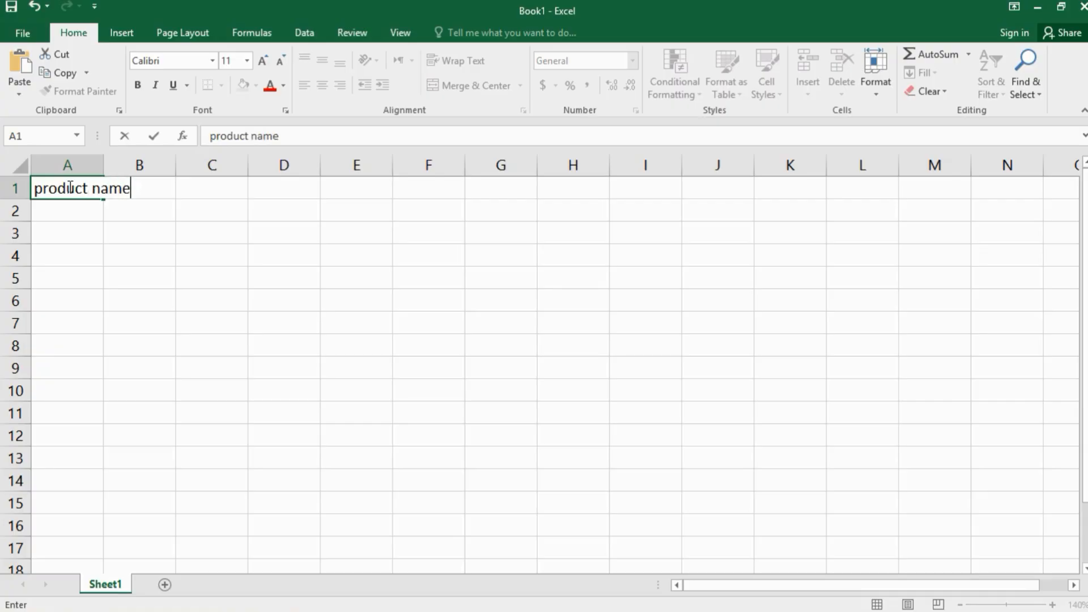
key("Return")
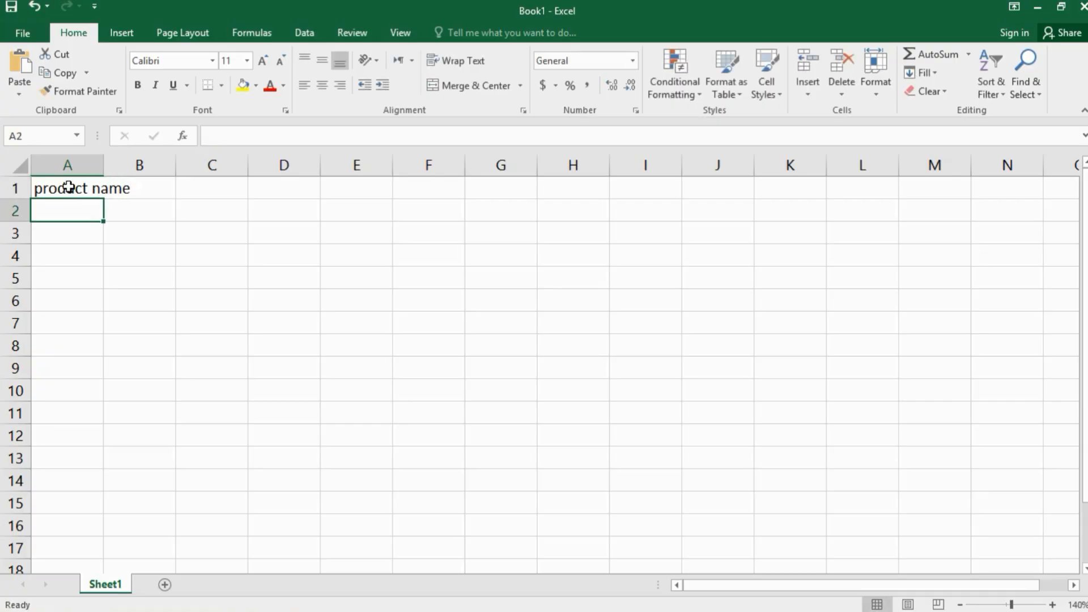
left_click(133, 184)
type("qu")
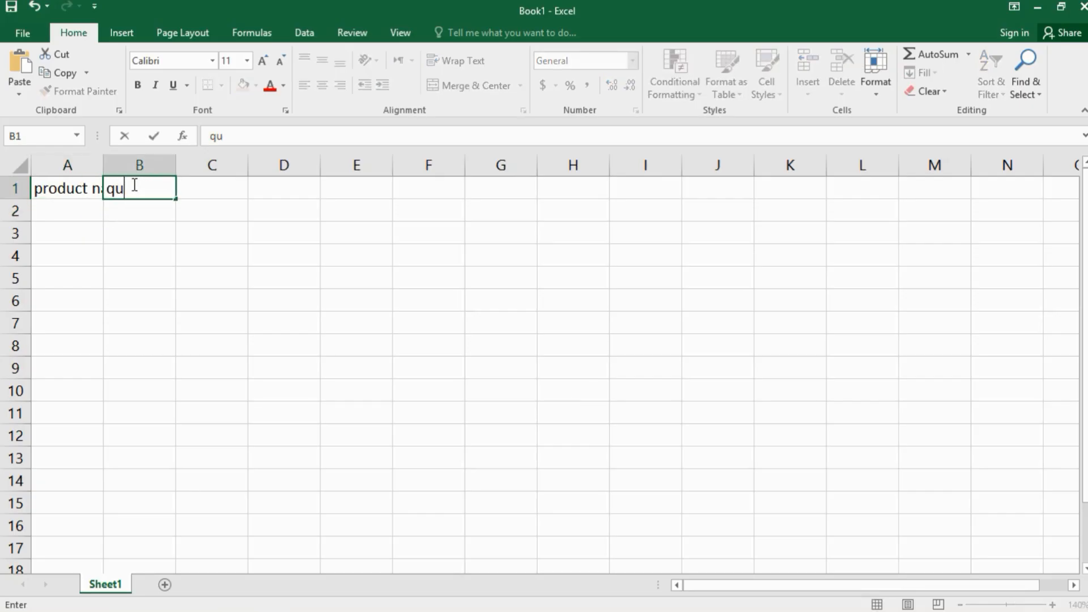
type("antity")
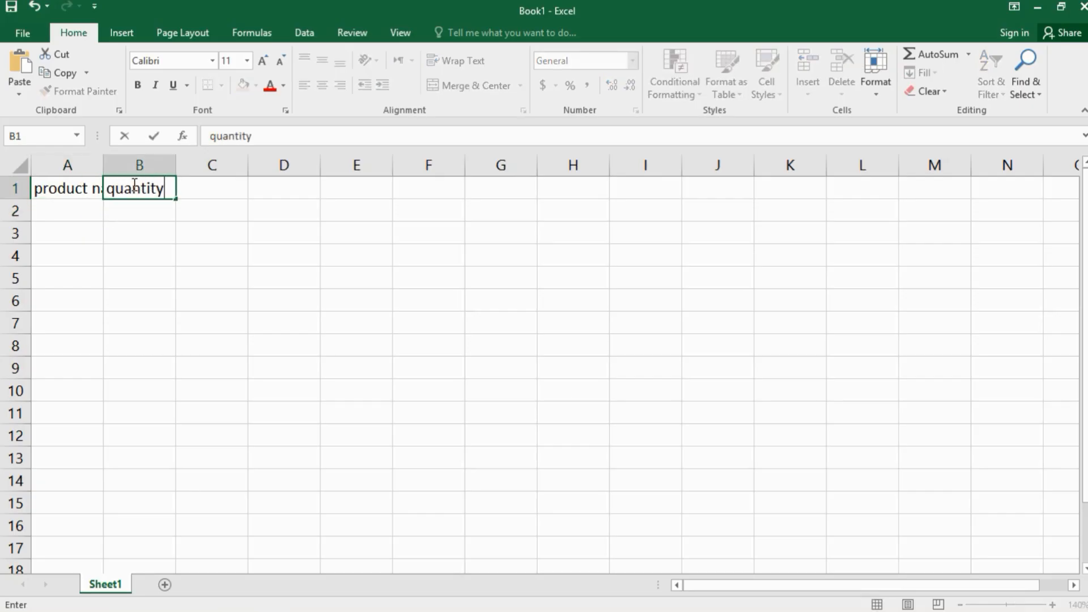
key("Return")
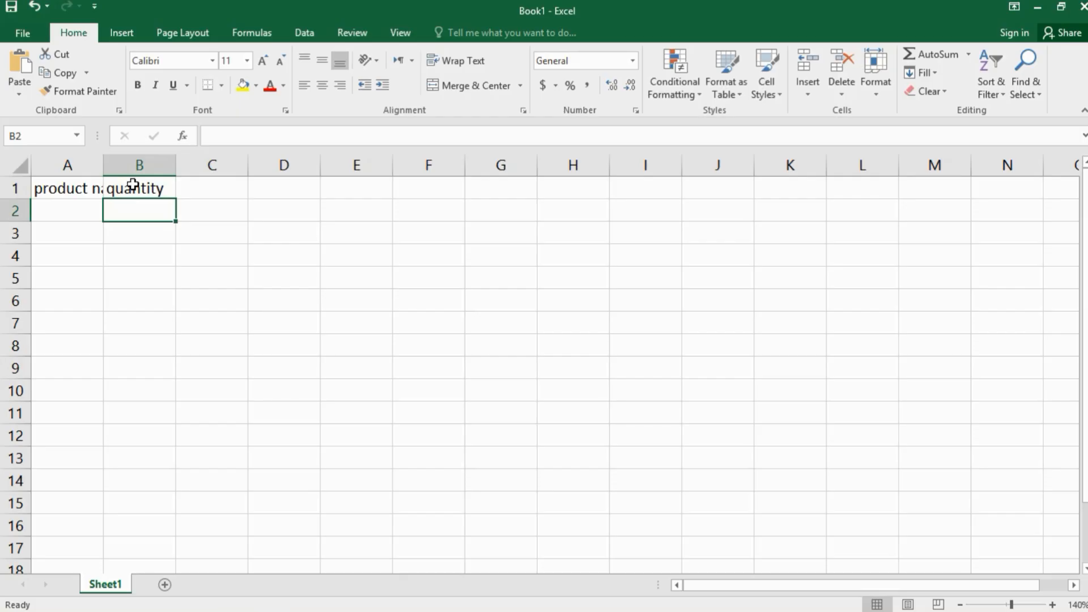
left_click(203, 187)
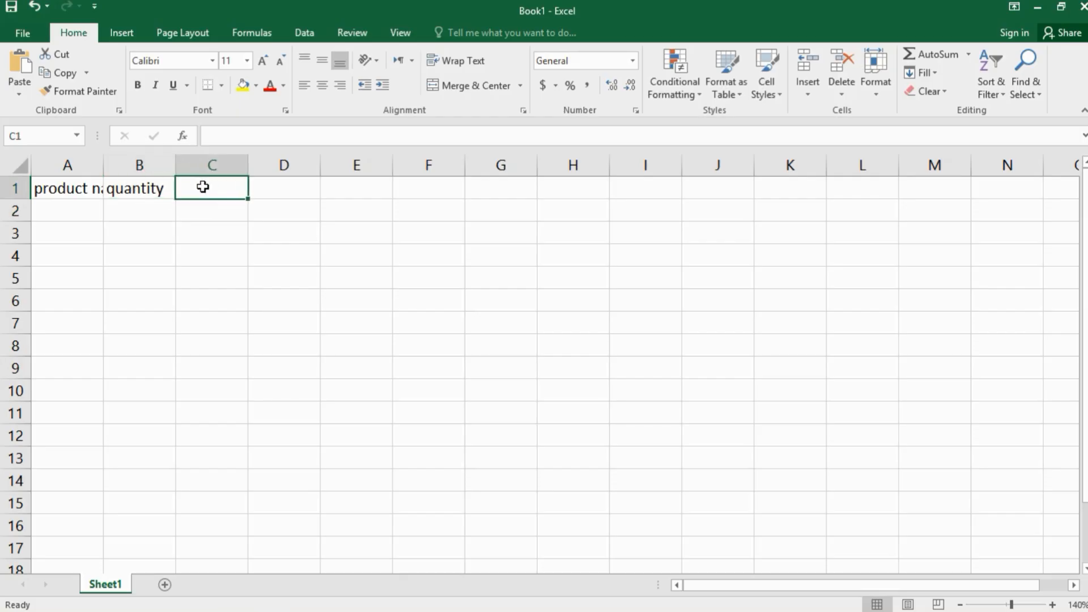
type("price")
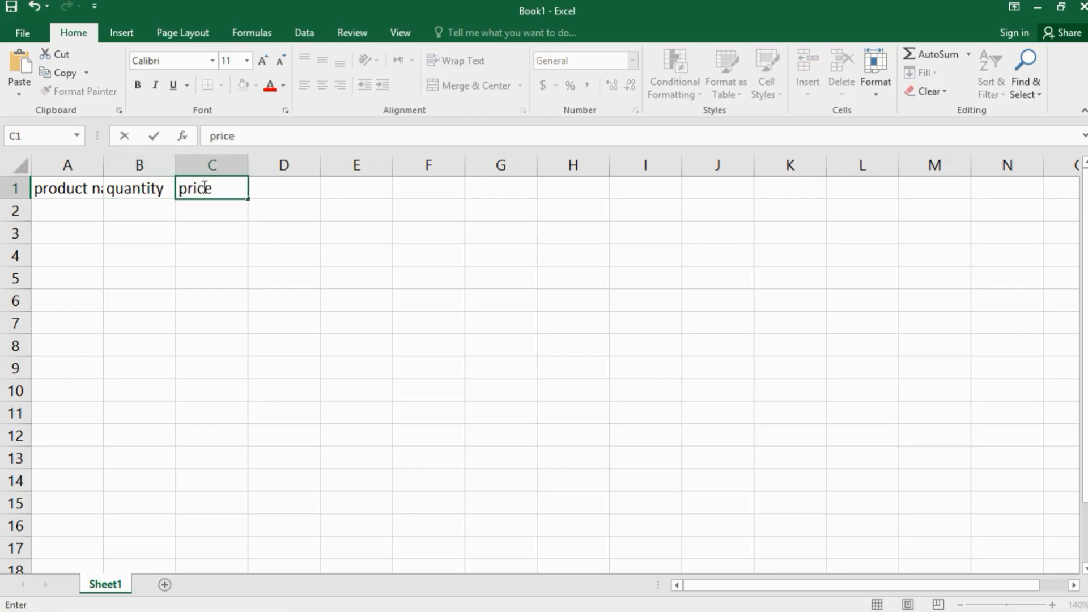
key("Return")
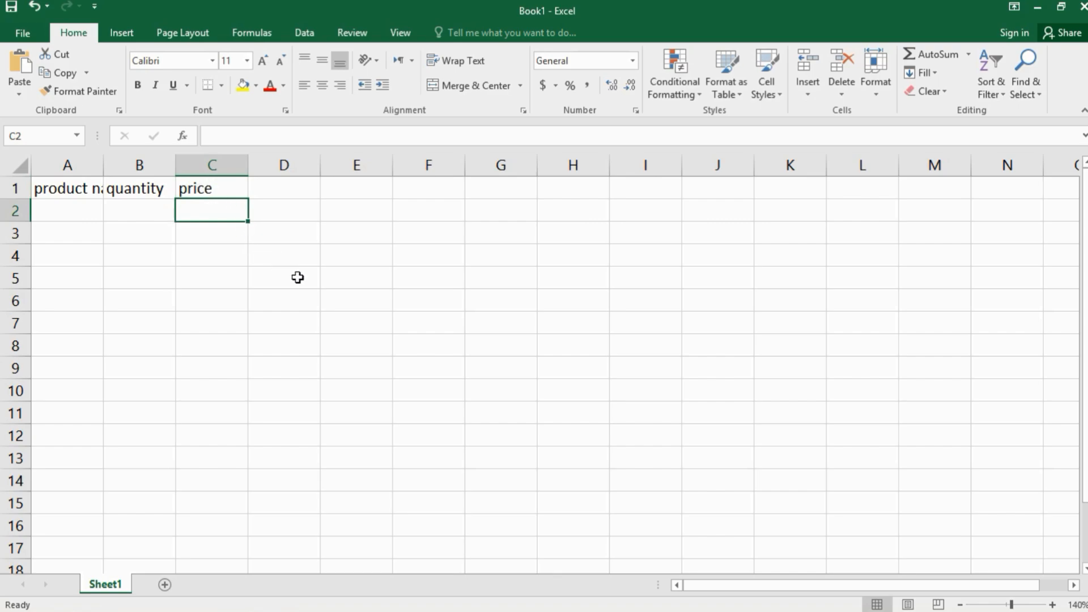
double_click(211, 183)
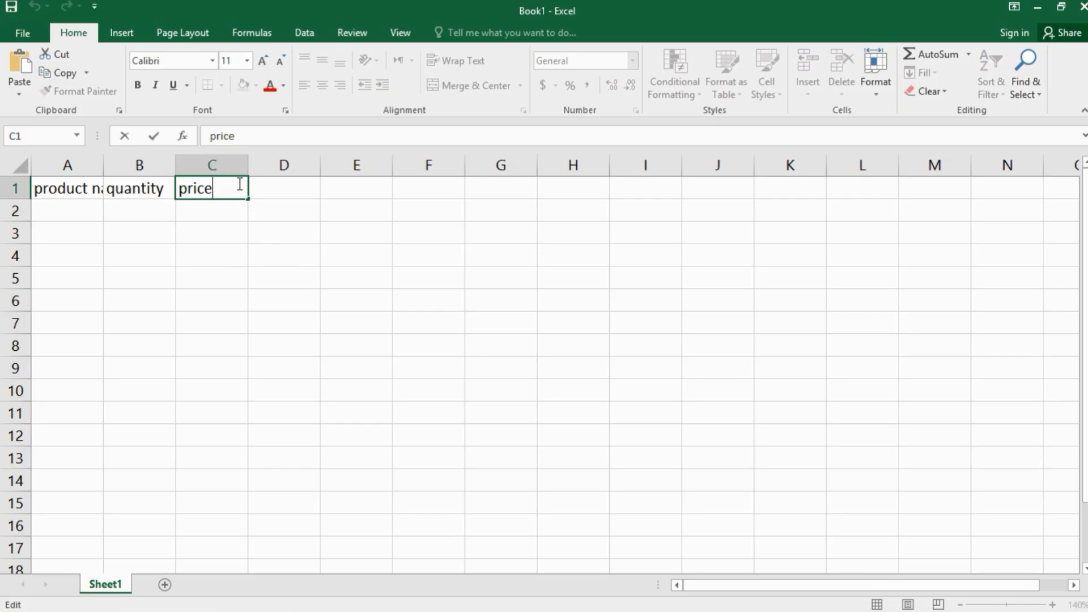
key("Return")
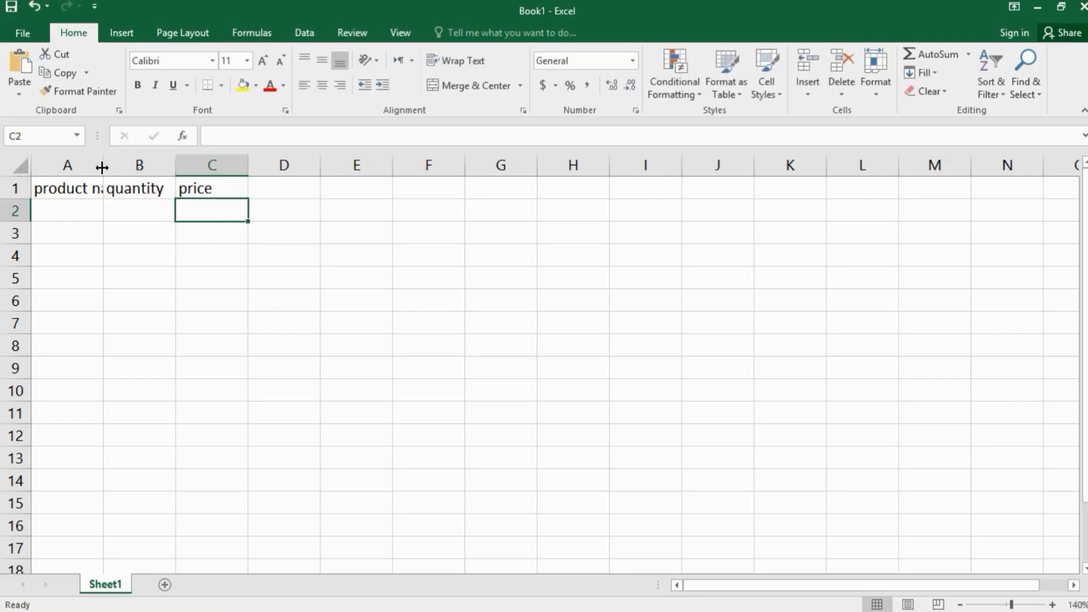
Step: Widen column A to fit the "product name" header and center that header horizontally in its cell
left_click_drag(103, 164, 148, 165)
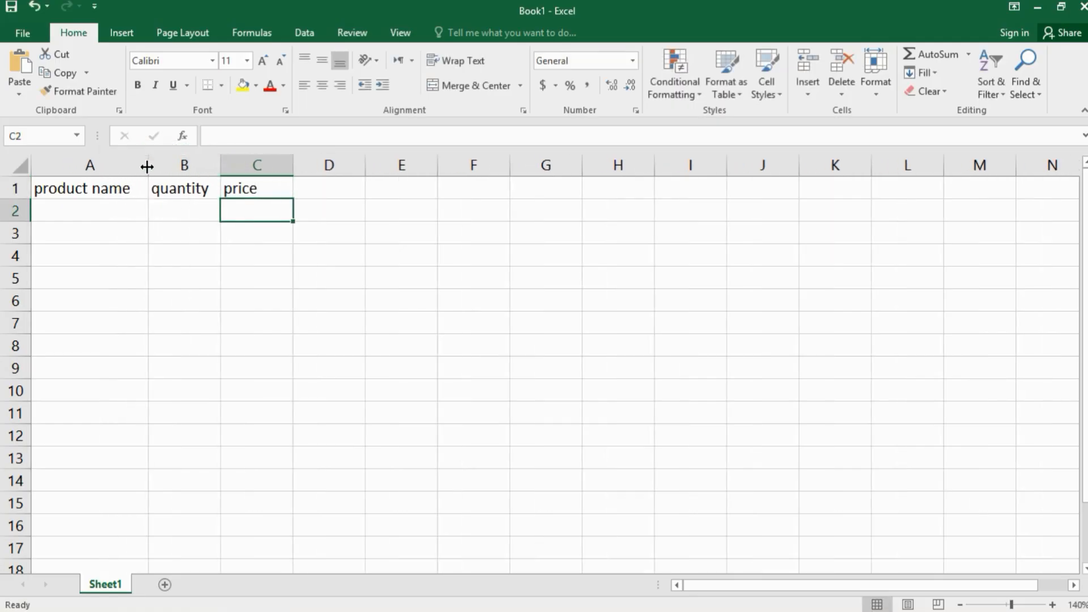
left_click(113, 191)
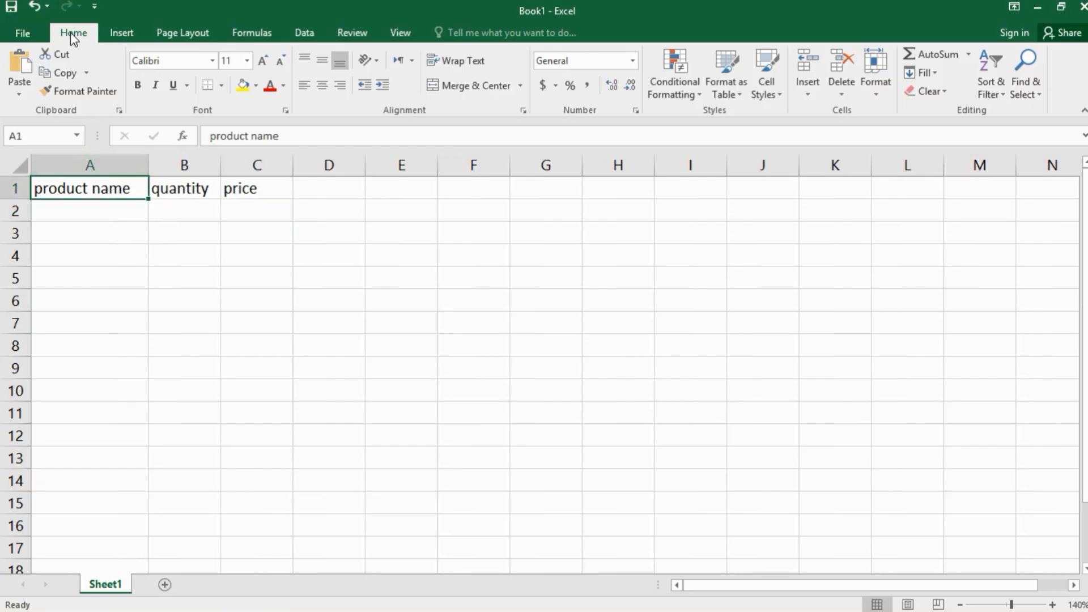
left_click(325, 89)
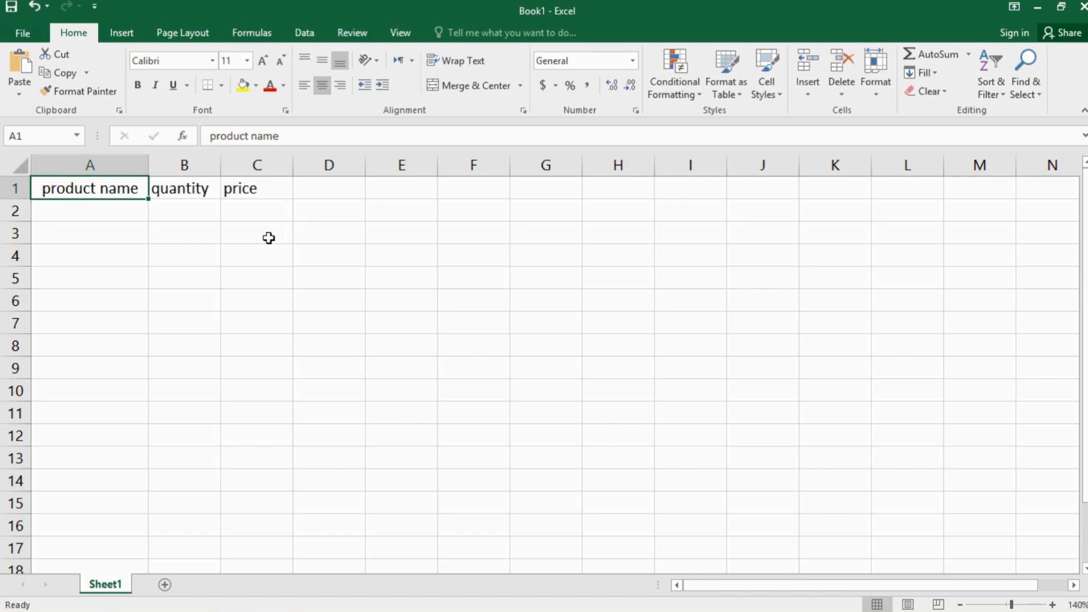
Step: List "product 1", "product 2" and "product 3" under the product name header in cells A2 to A4
left_click(107, 216)
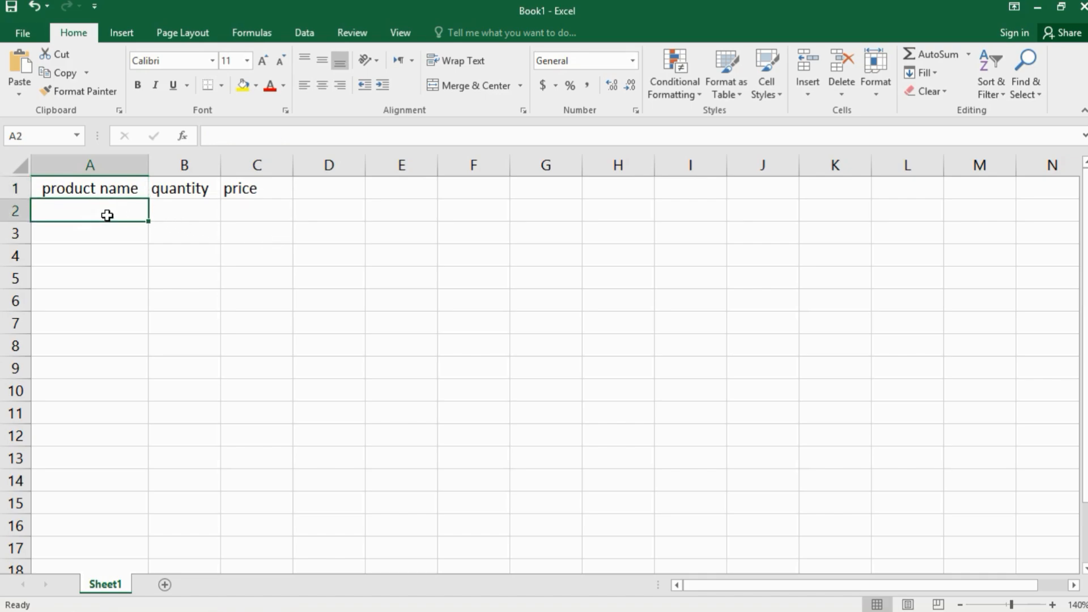
type("pro")
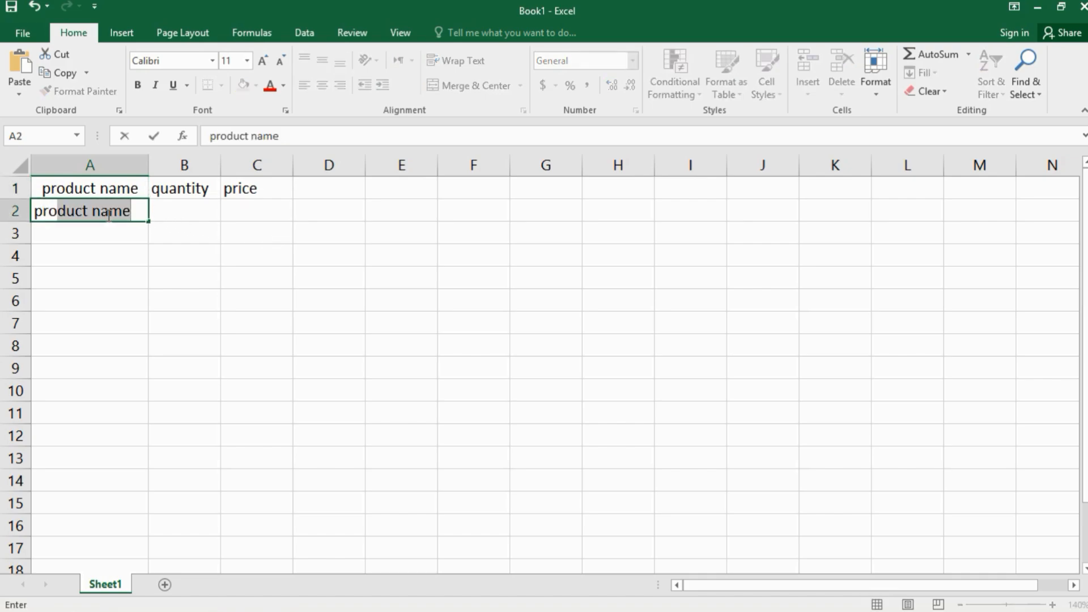
type("duct 1")
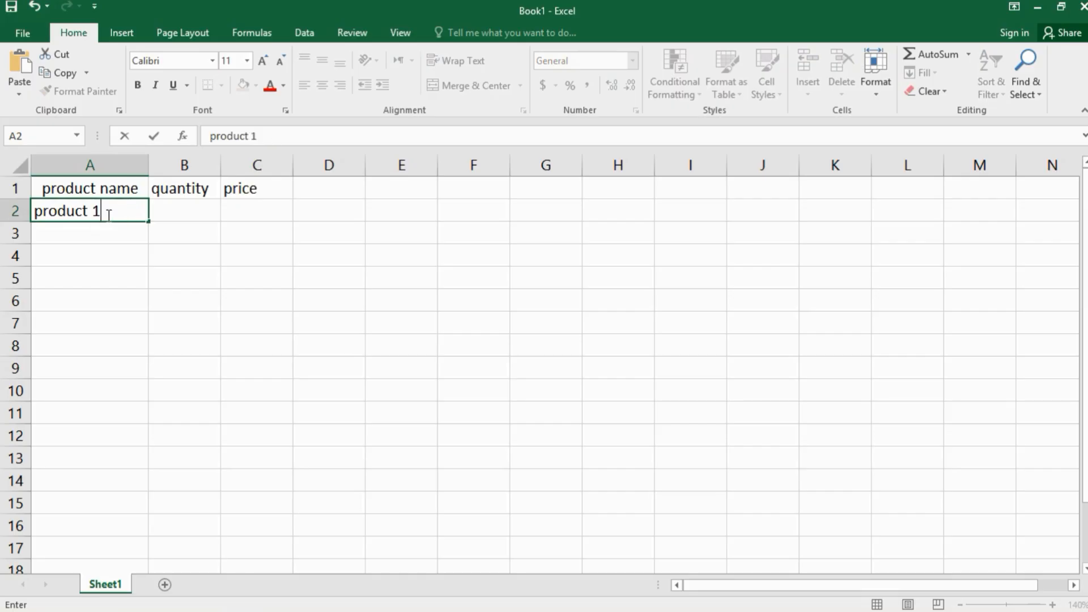
key("Return")
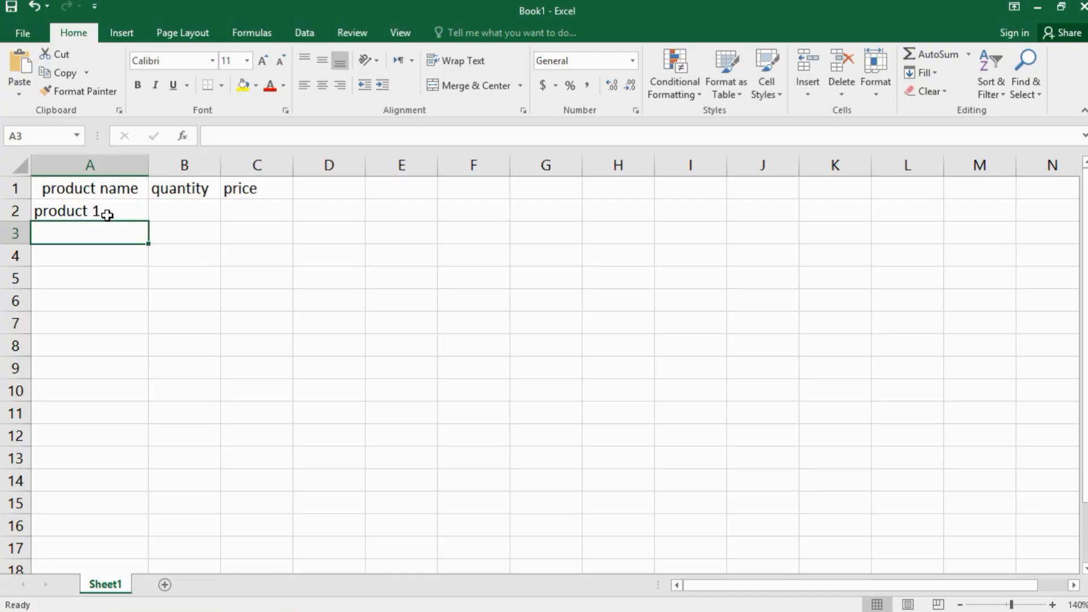
type("produc")
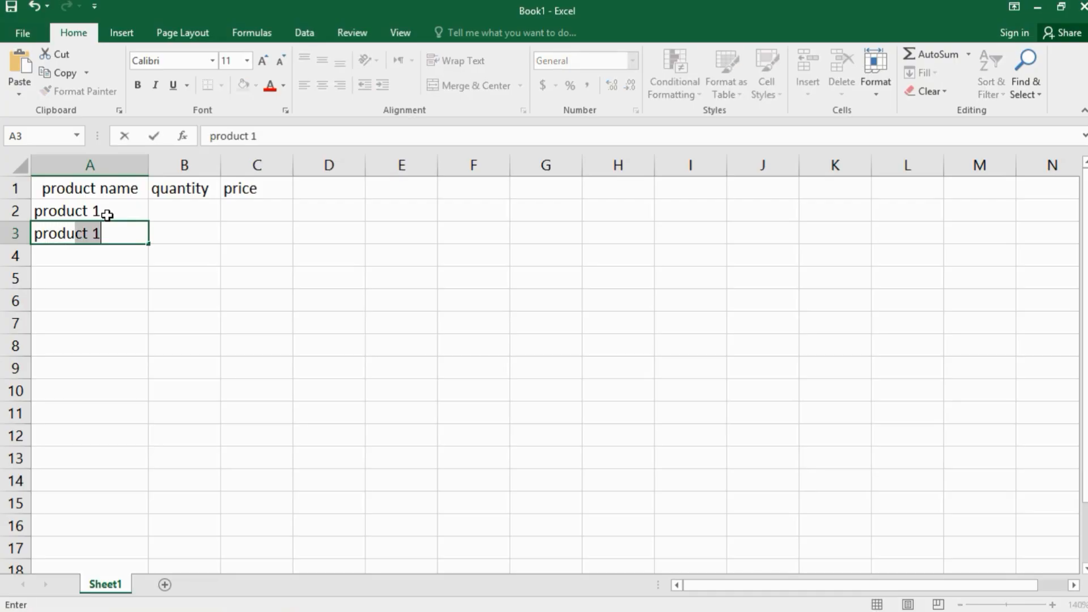
type("t 2")
key("Return")
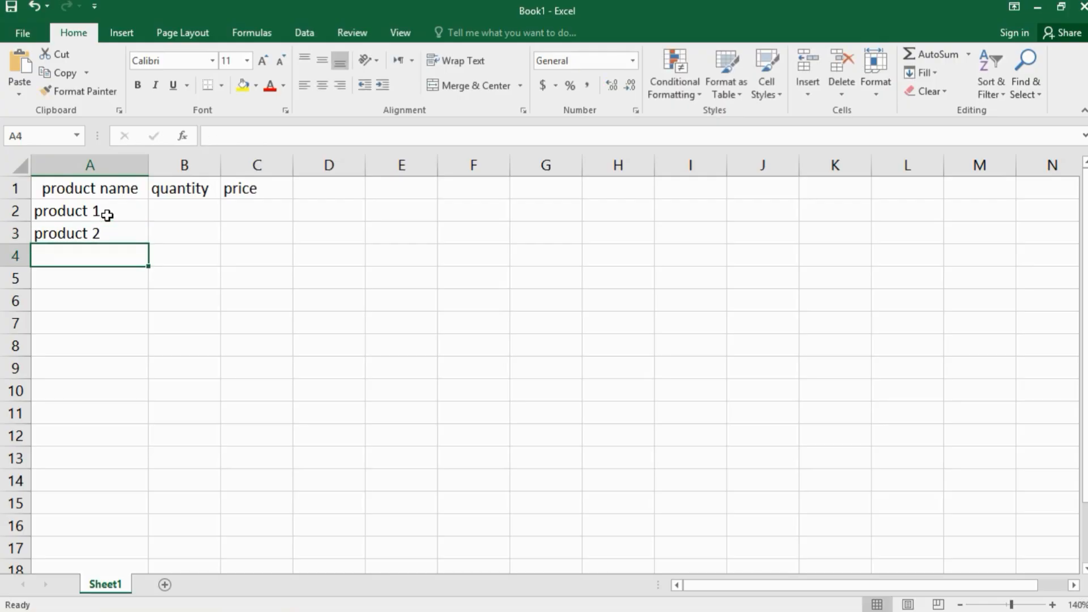
type("produc")
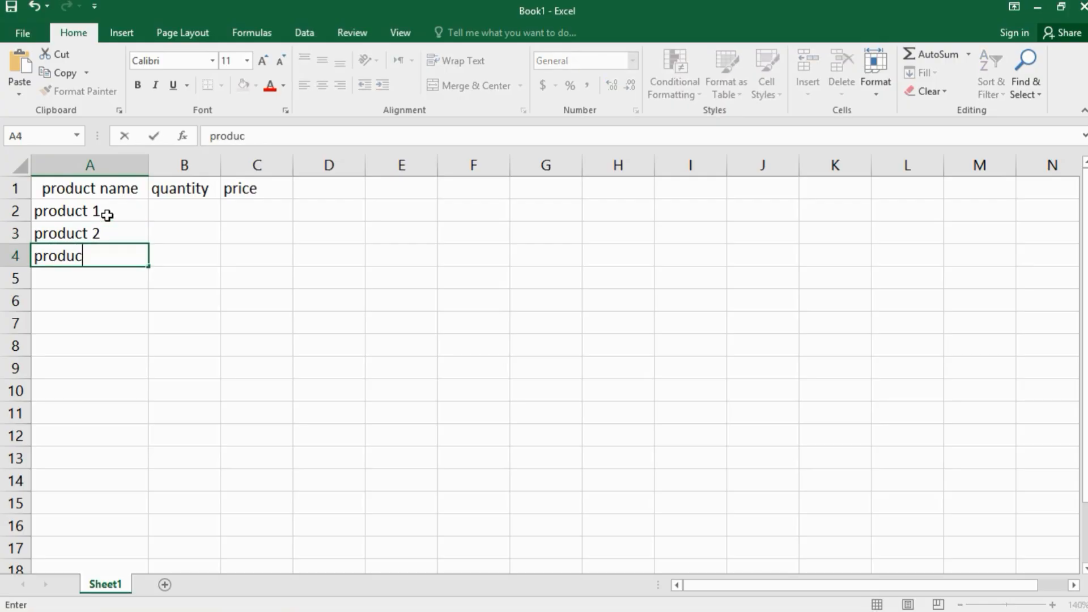
type("t 3")
key("Return")
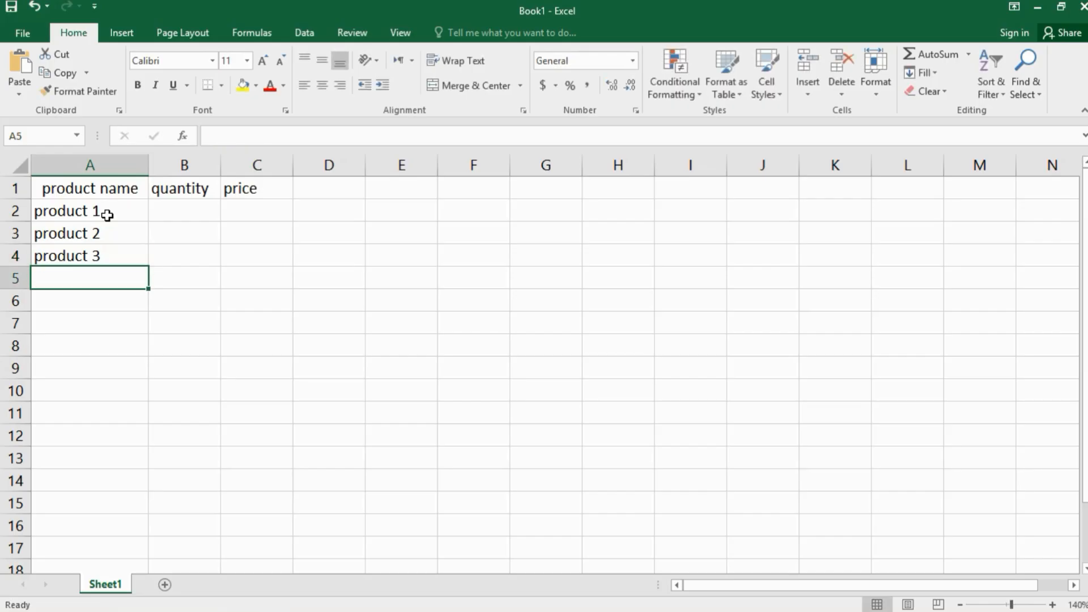
Step: Fill in the quantities 5, 7 and 2 for the three products in cells B2 to B4
left_click(162, 209)
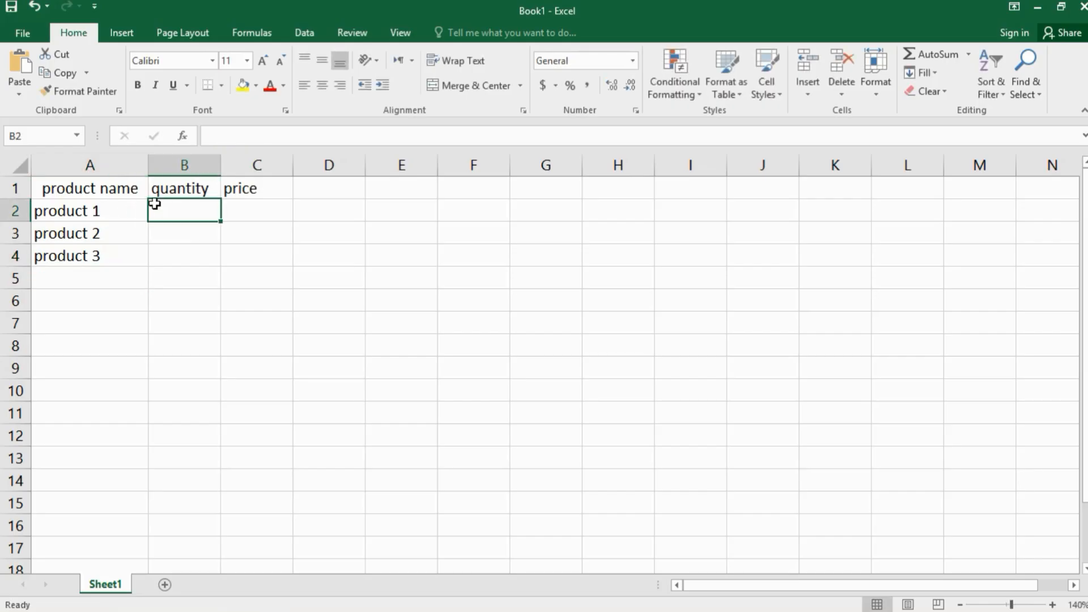
type("5")
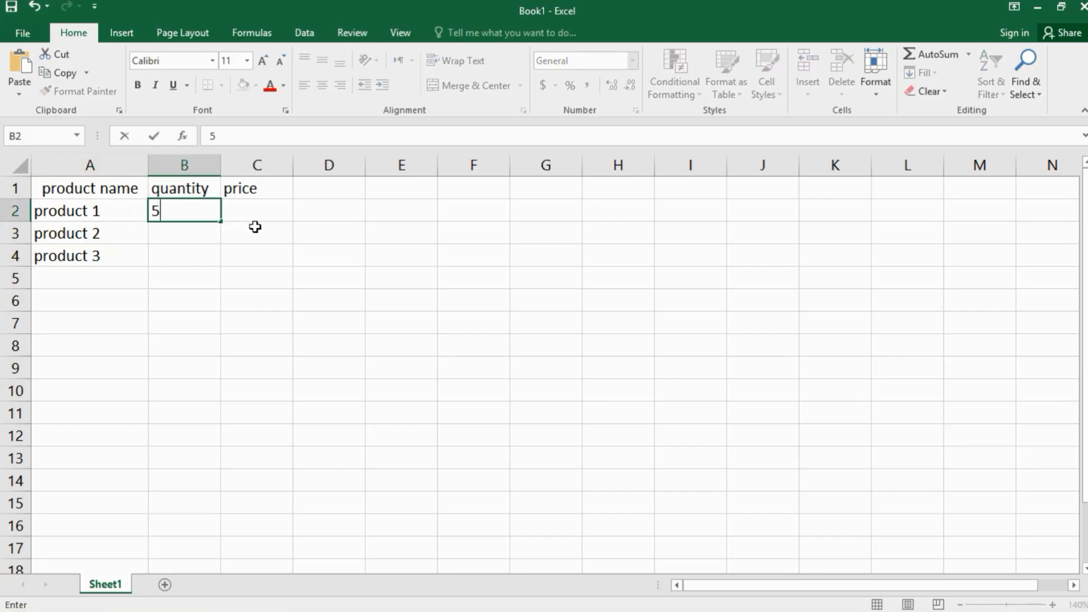
key("Return")
type("7")
key("Return")
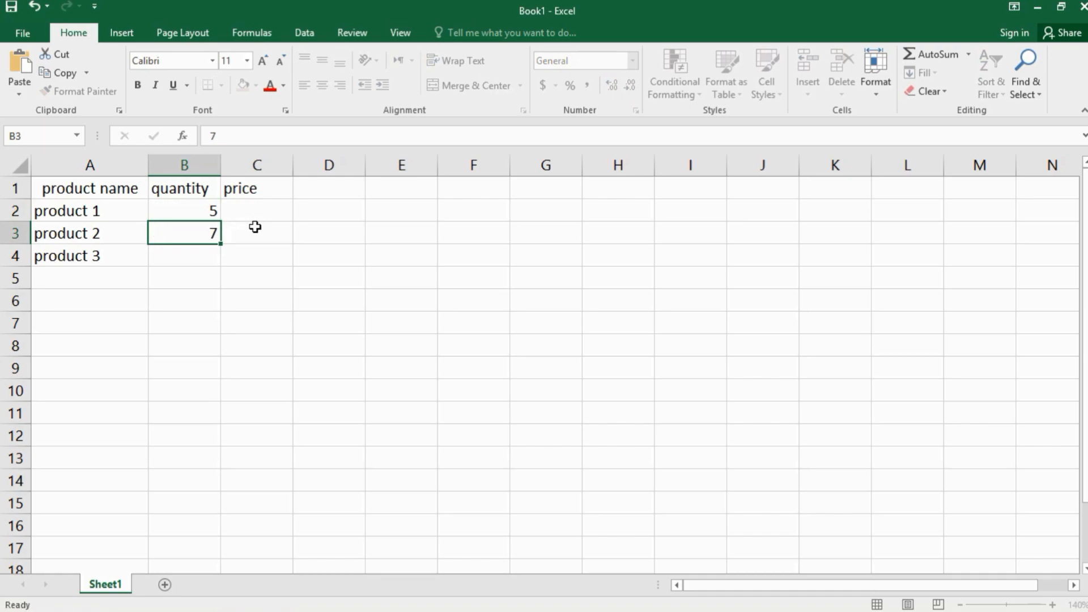
type("2")
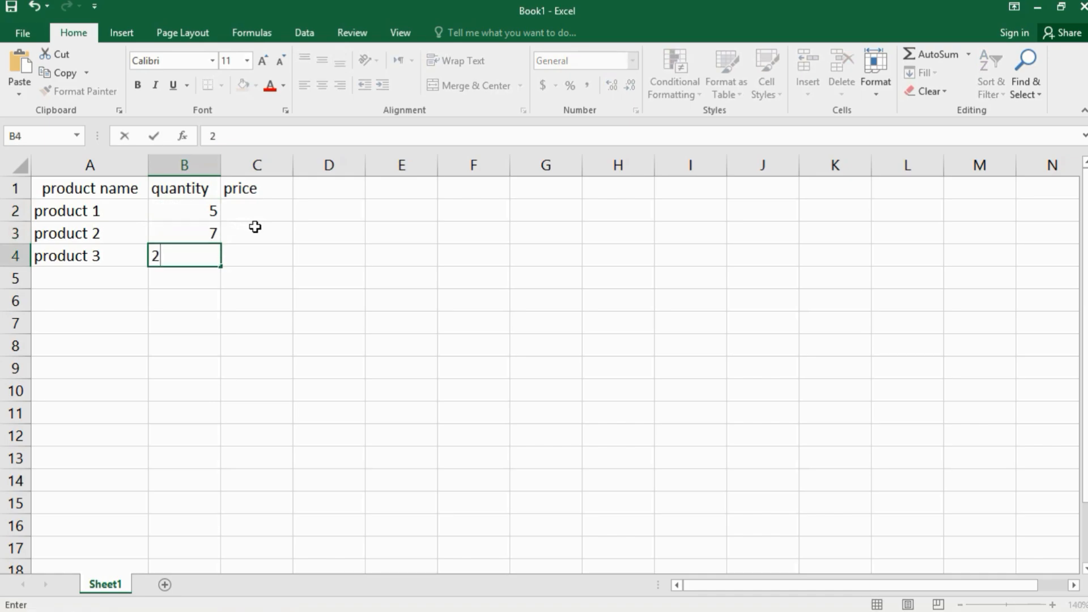
key("Return")
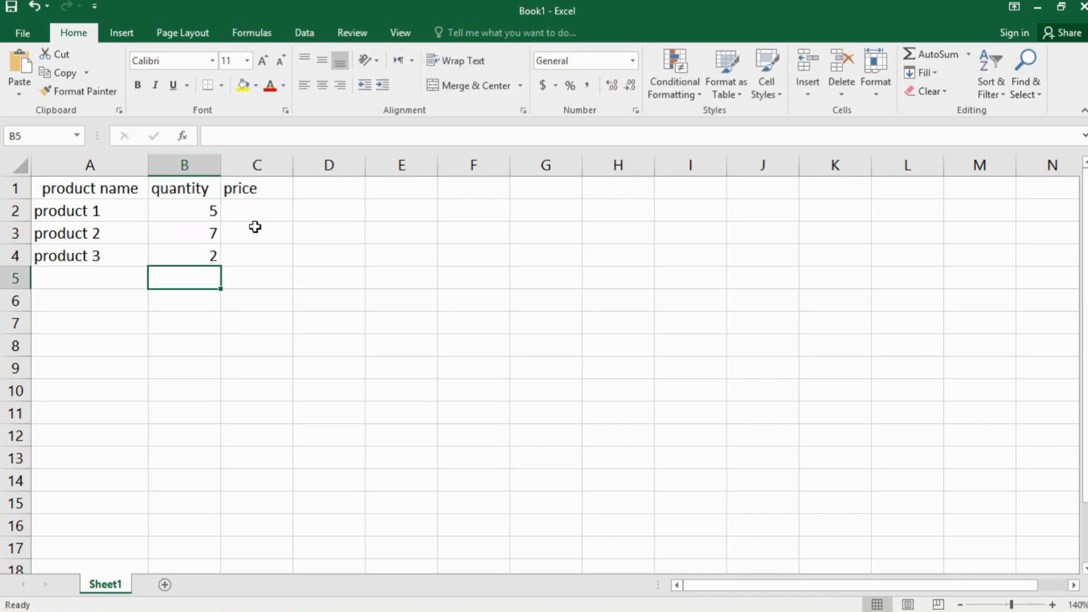
Step: Fill in the prices 5, 10 and 20 for the three products in cells C2 to C4
left_click(262, 211)
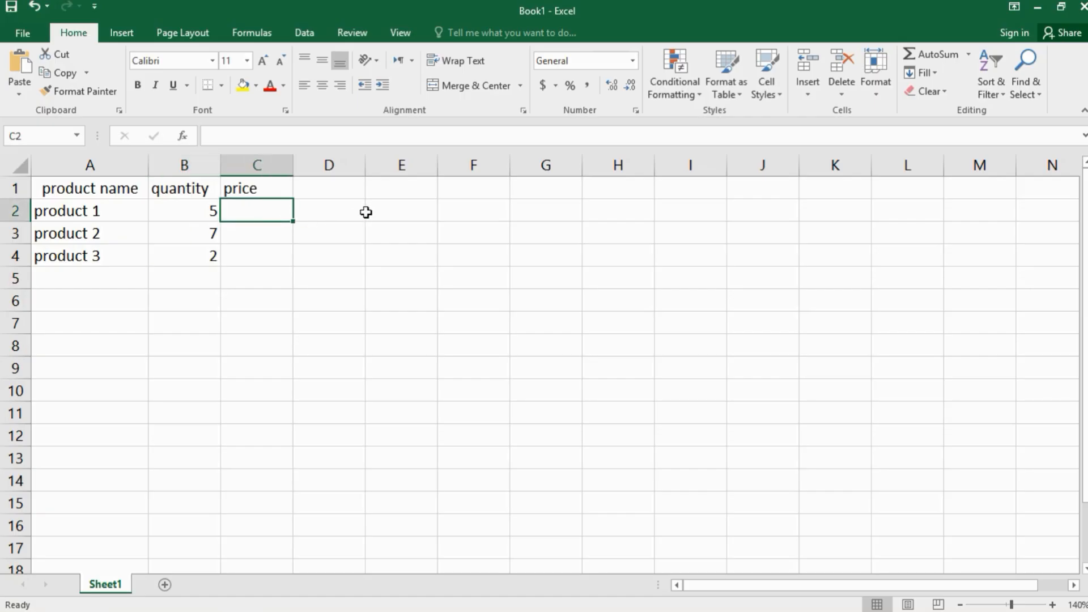
type("5")
key("Return")
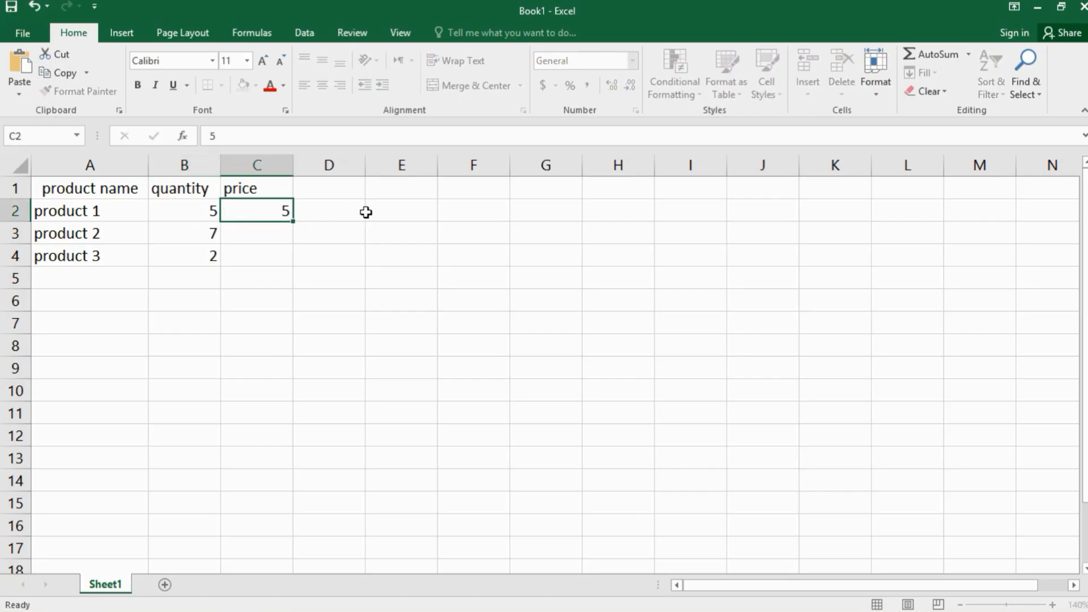
type("10")
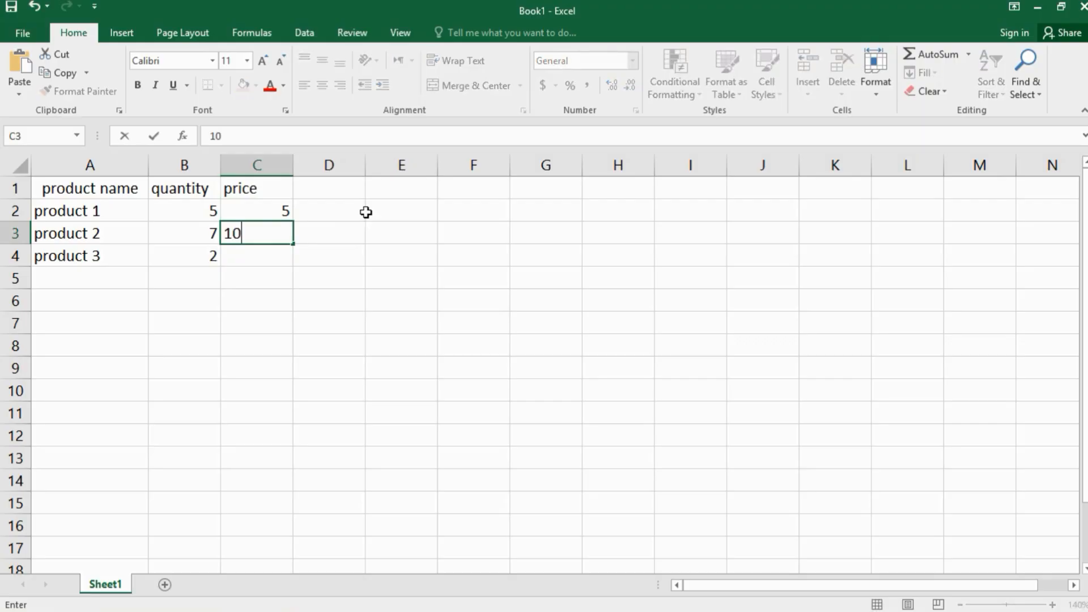
key("Return")
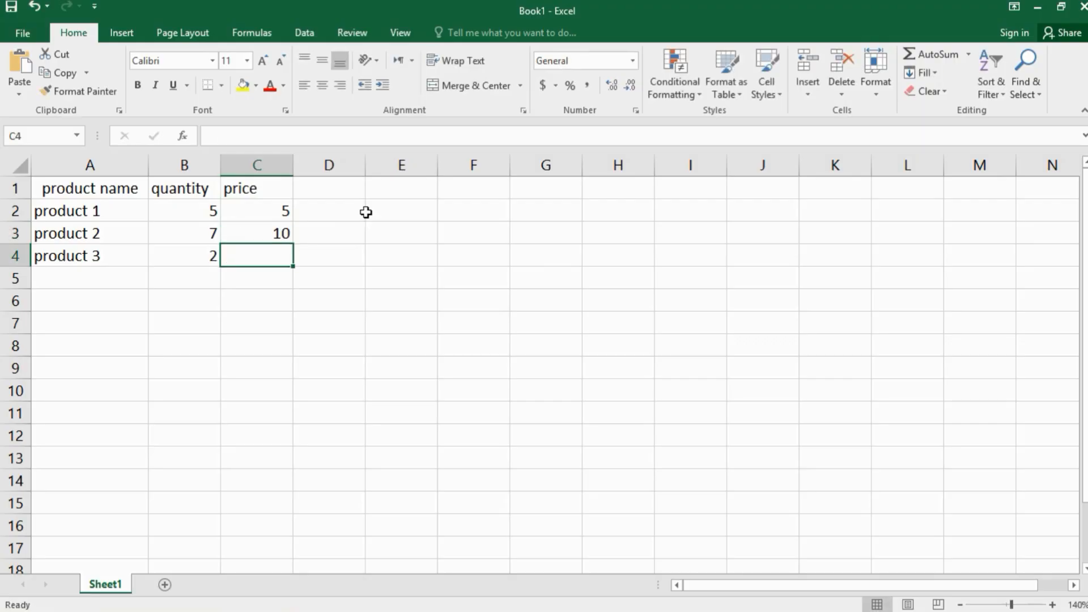
type("20")
key("Return")
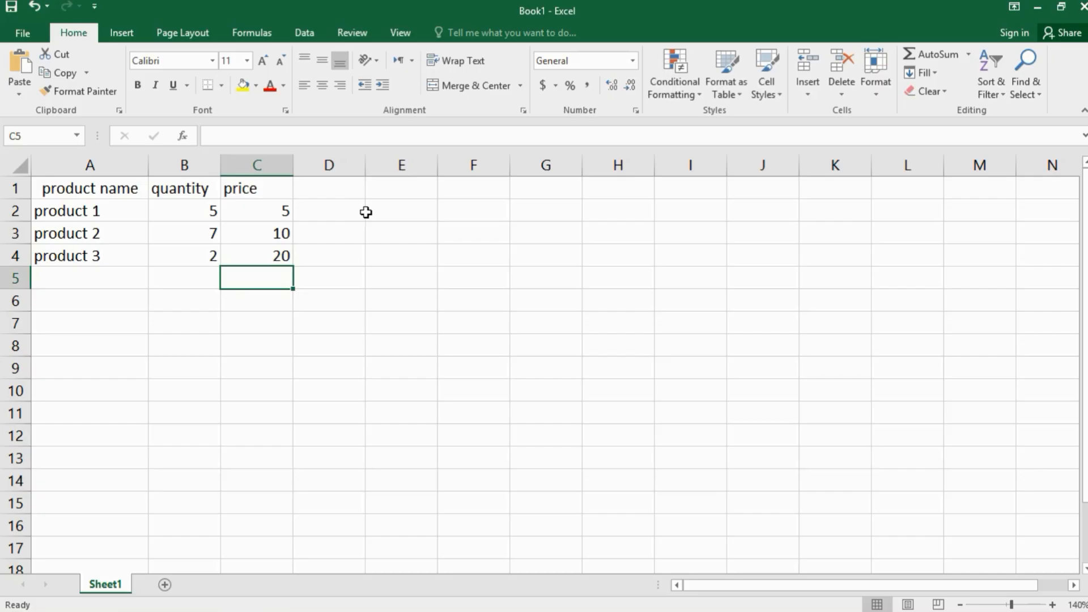
Step: Center the entire contents of column A horizontally, covering the header and all product names
left_click(119, 160)
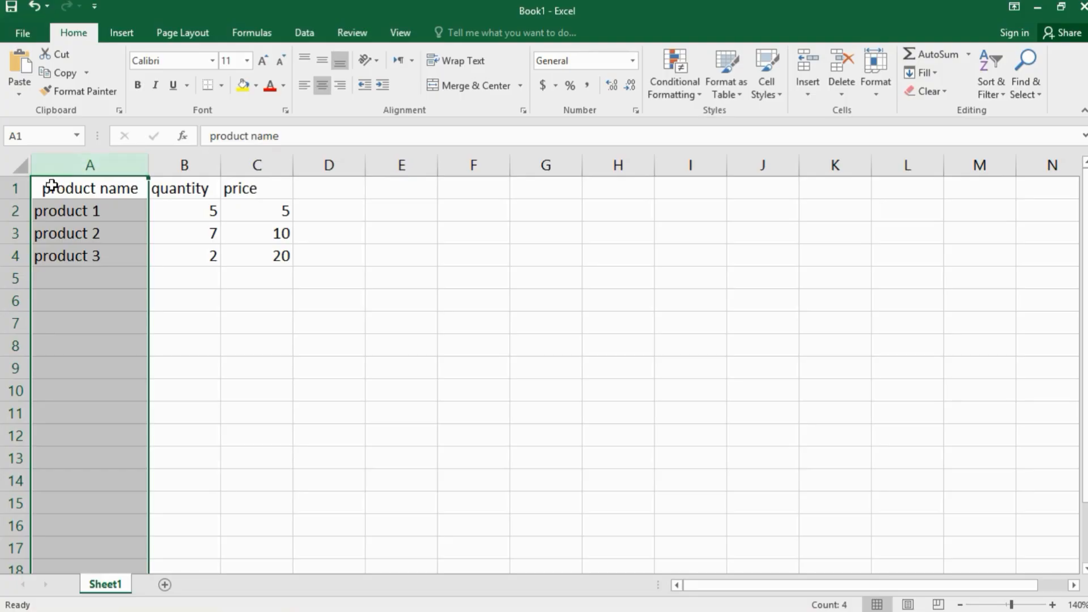
left_click(9, 189)
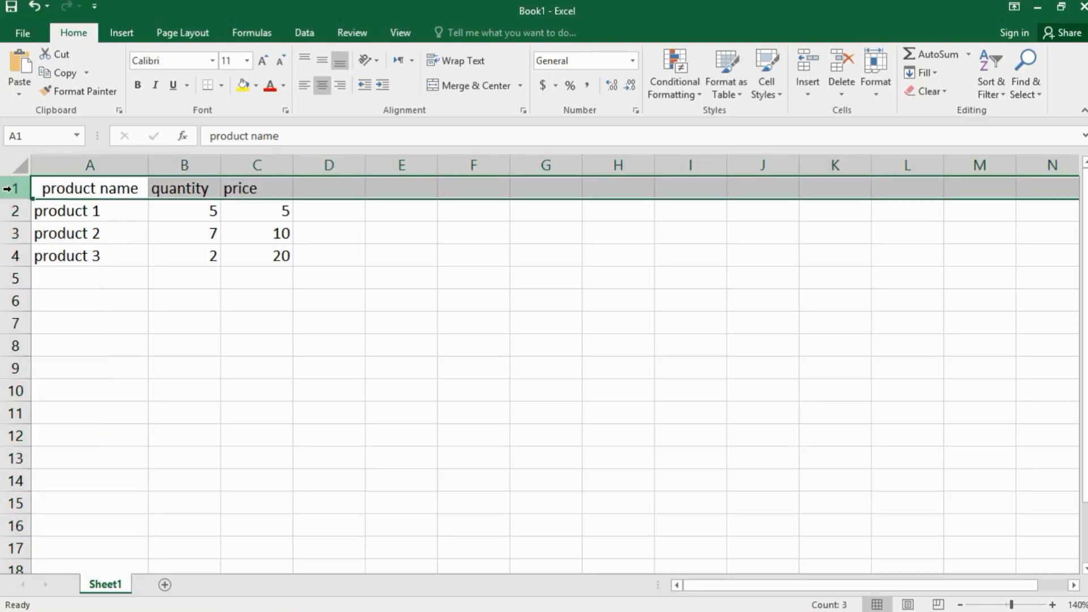
left_click(80, 164)
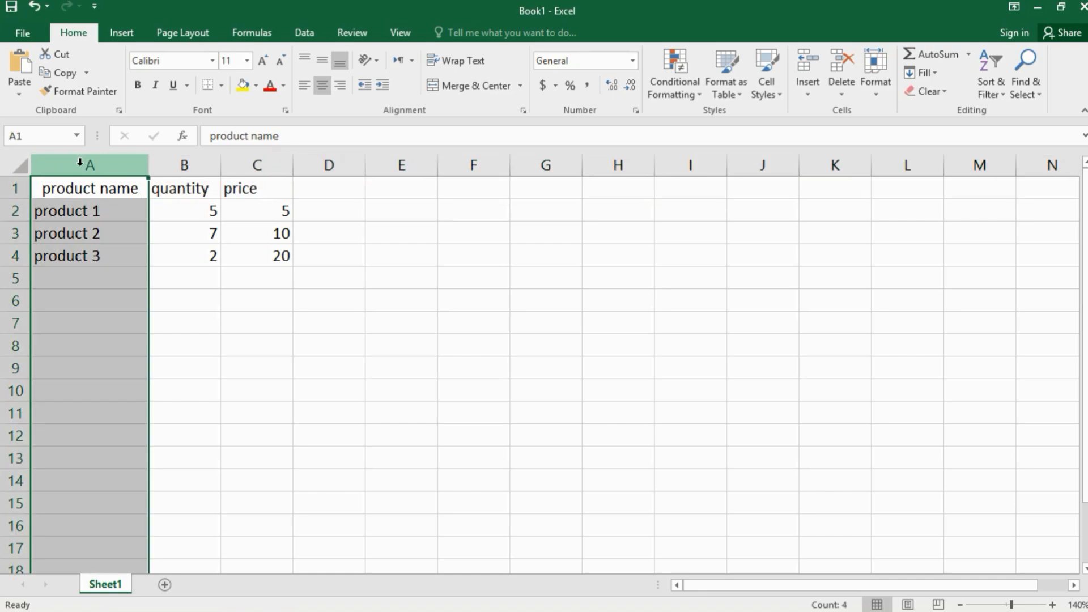
left_click(324, 87)
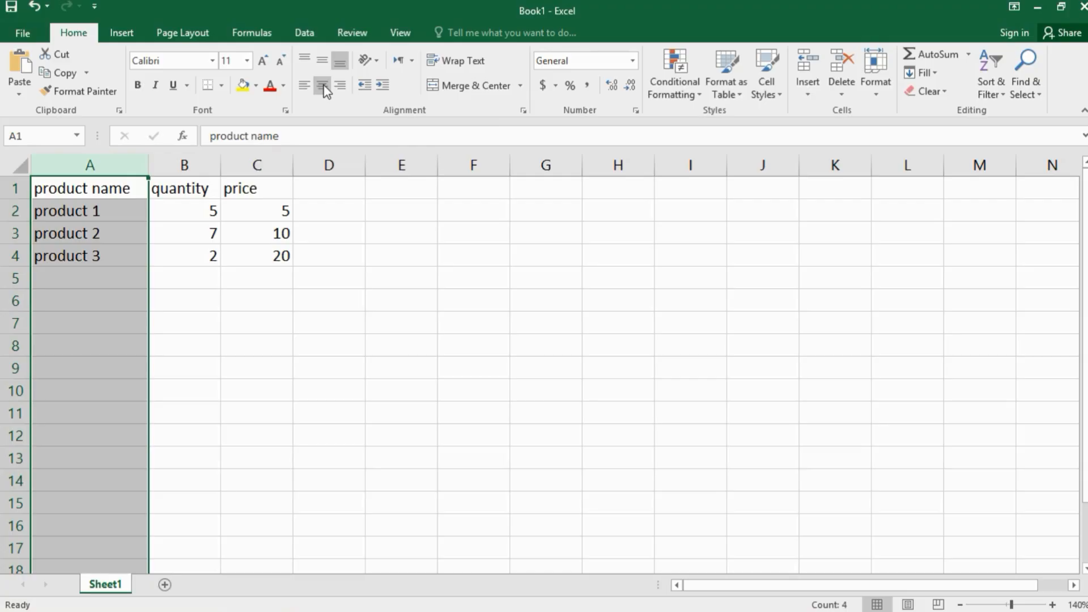
left_click(324, 88)
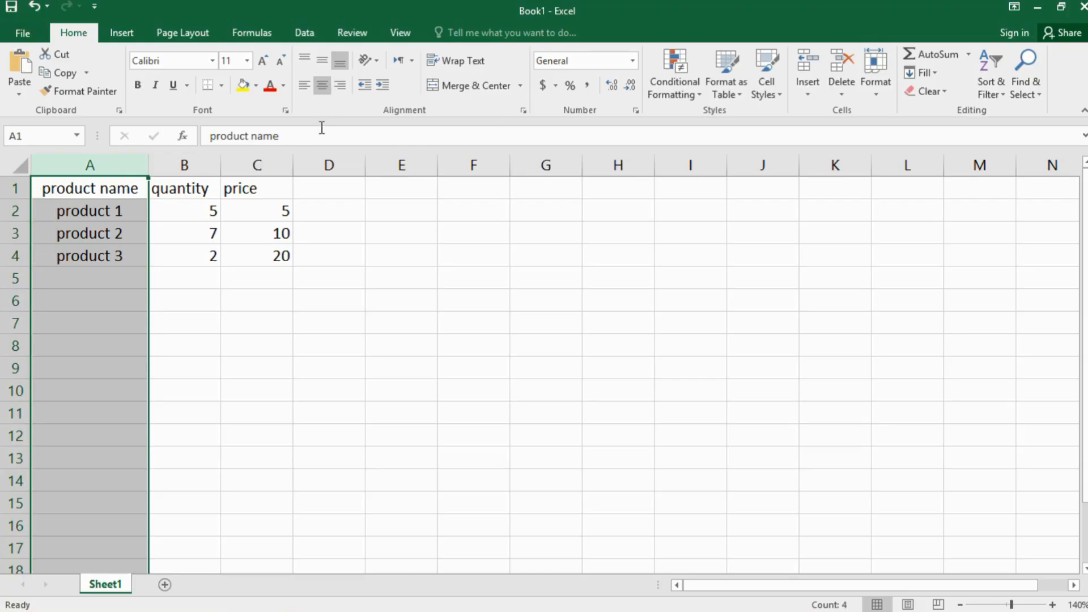
left_click(224, 297)
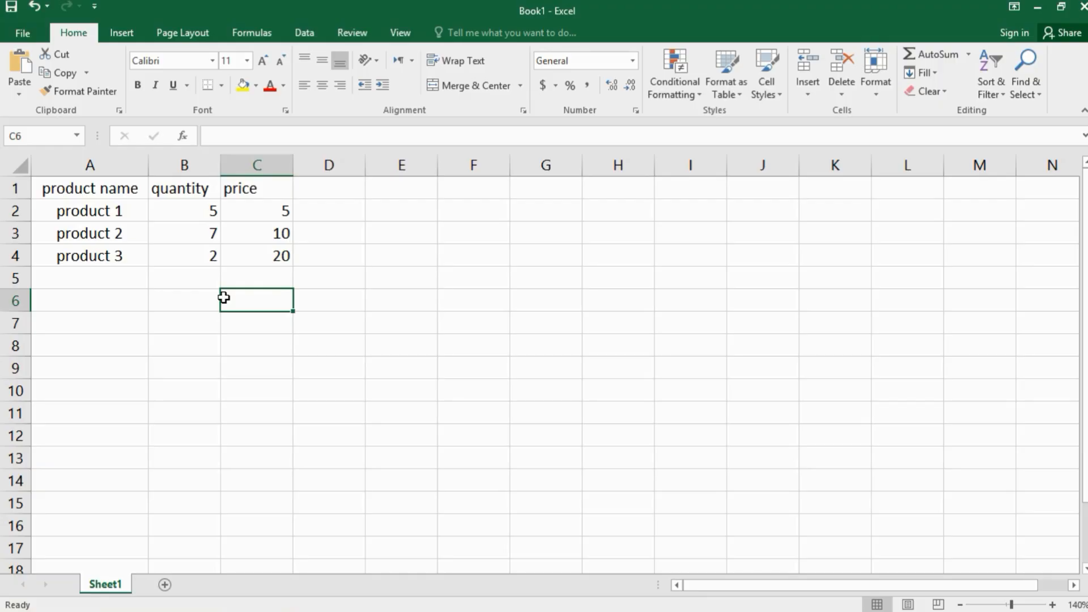
Step: Add a dollar sign to the price header in C1 so it reads "price $"
left_click(268, 188)
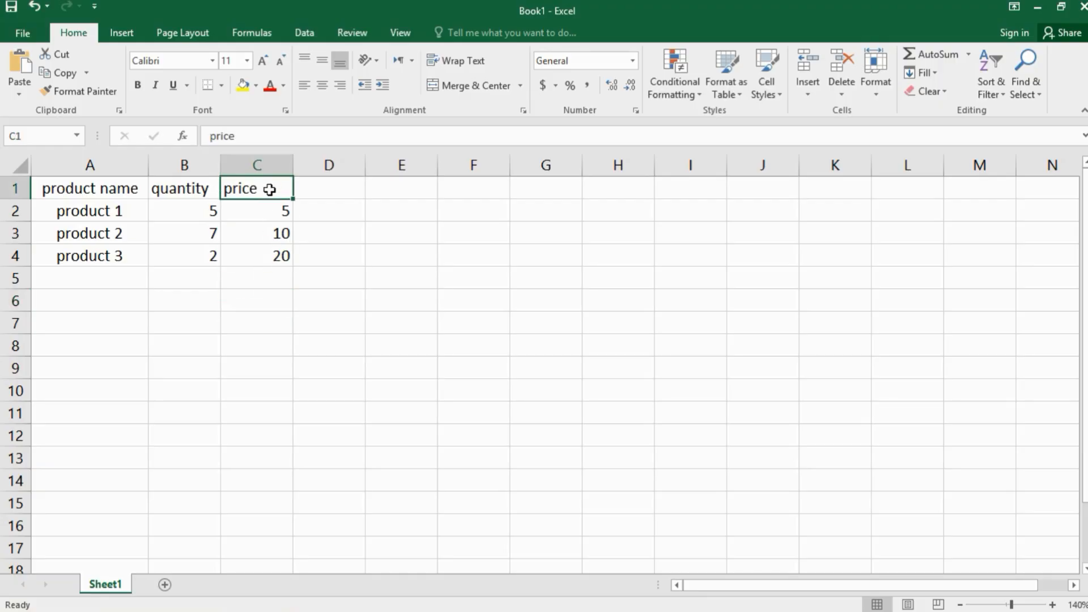
double_click(269, 190)
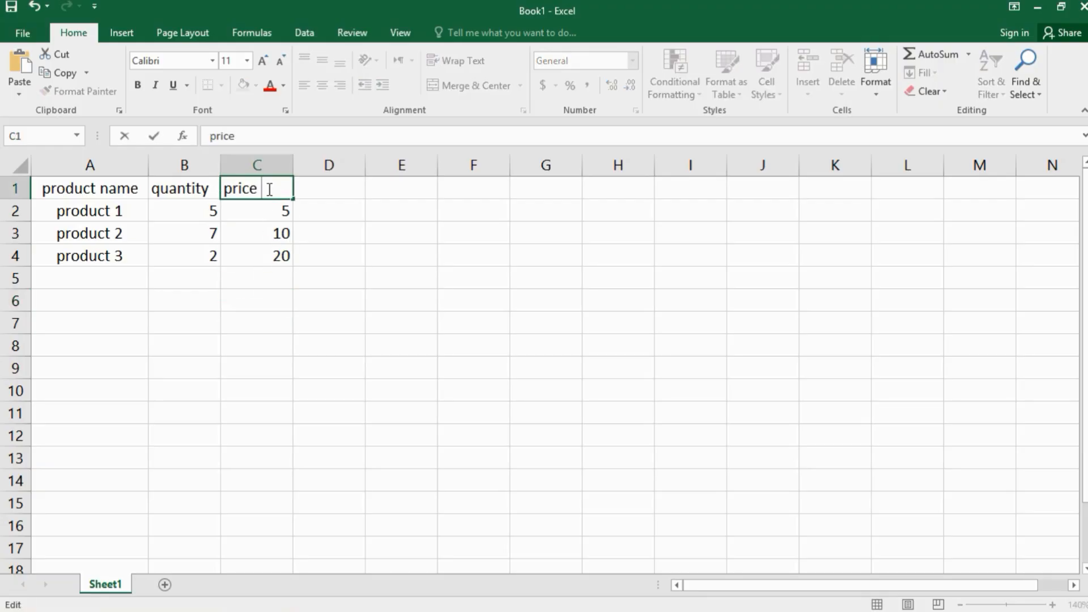
type("$")
left_click(296, 293)
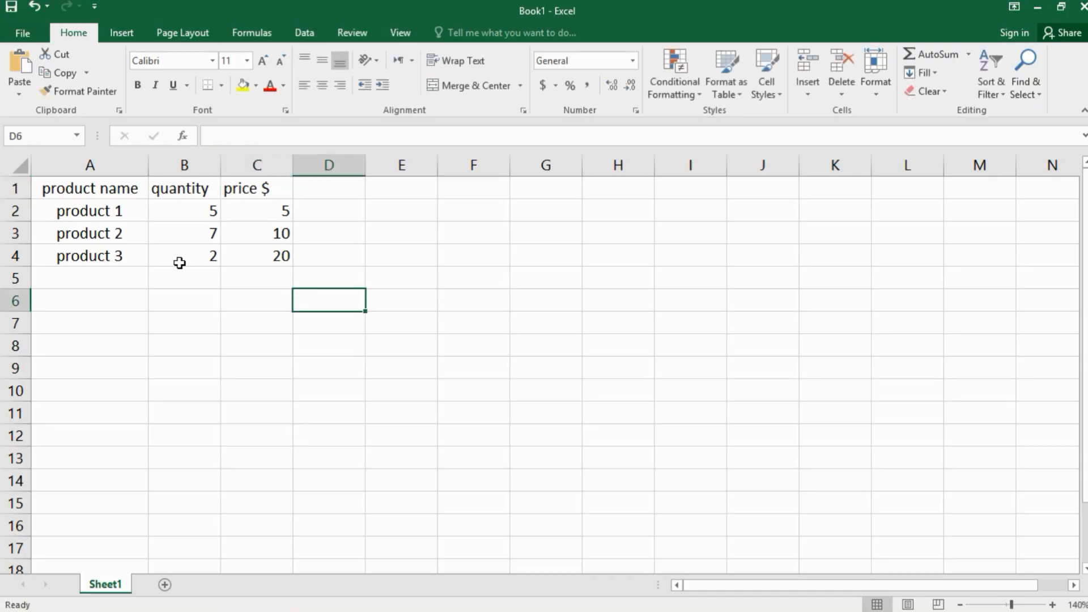
Step: Overwrite the first product name in cell A2 with "s" and undo that entry
double_click(103, 212)
type("s")
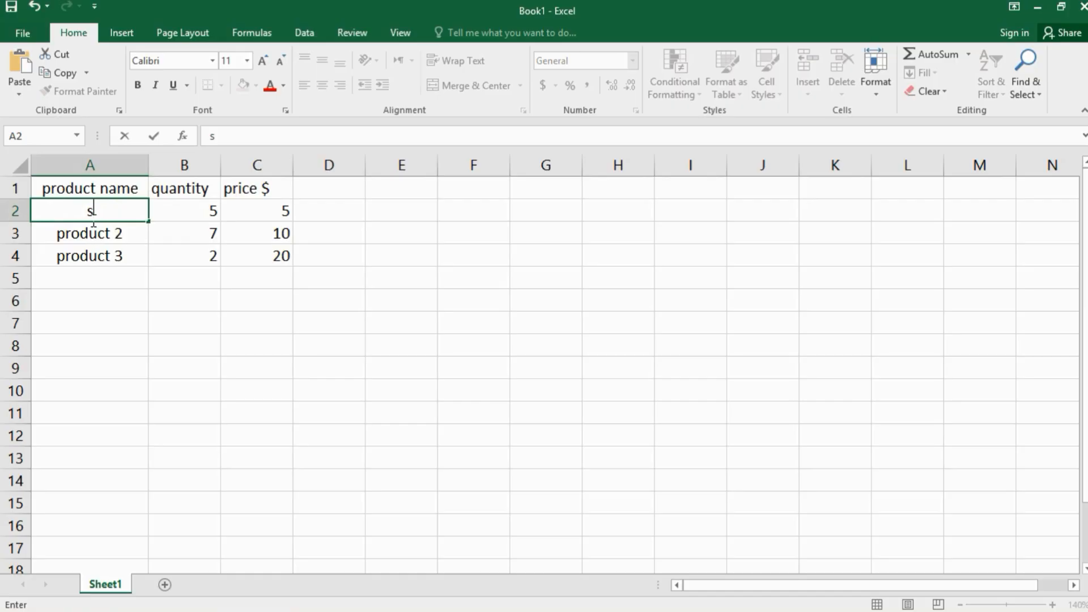
left_click(94, 276)
left_click(98, 207)
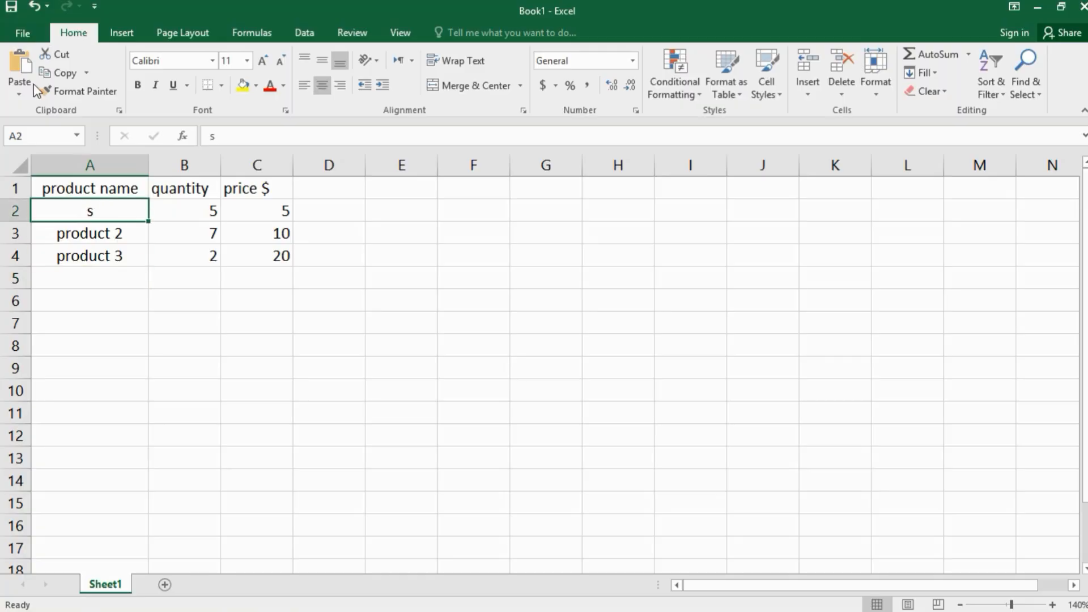
left_click(33, 7)
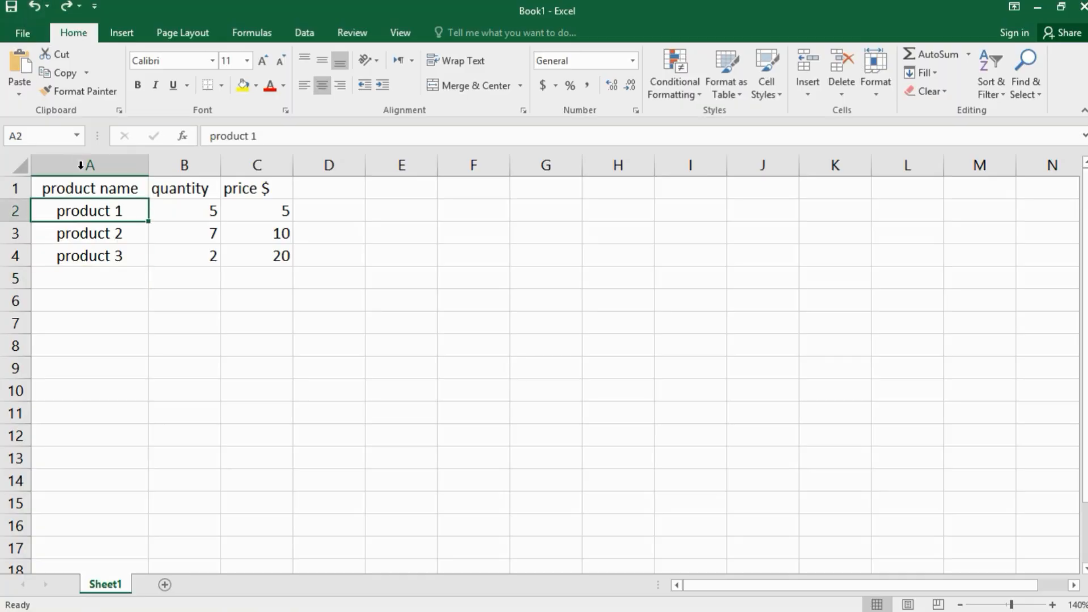
Step: Edit the product name in cell A3 to read "product 5", replacing only its number
left_click(123, 238)
double_click(123, 238)
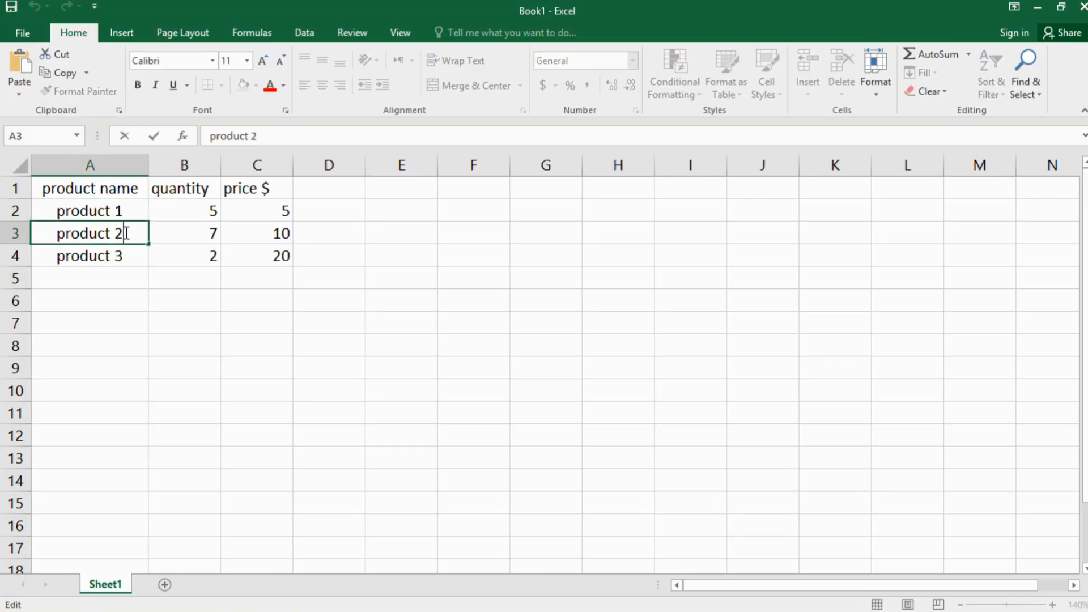
key("BackSpace")
type("5")
left_click(140, 297)
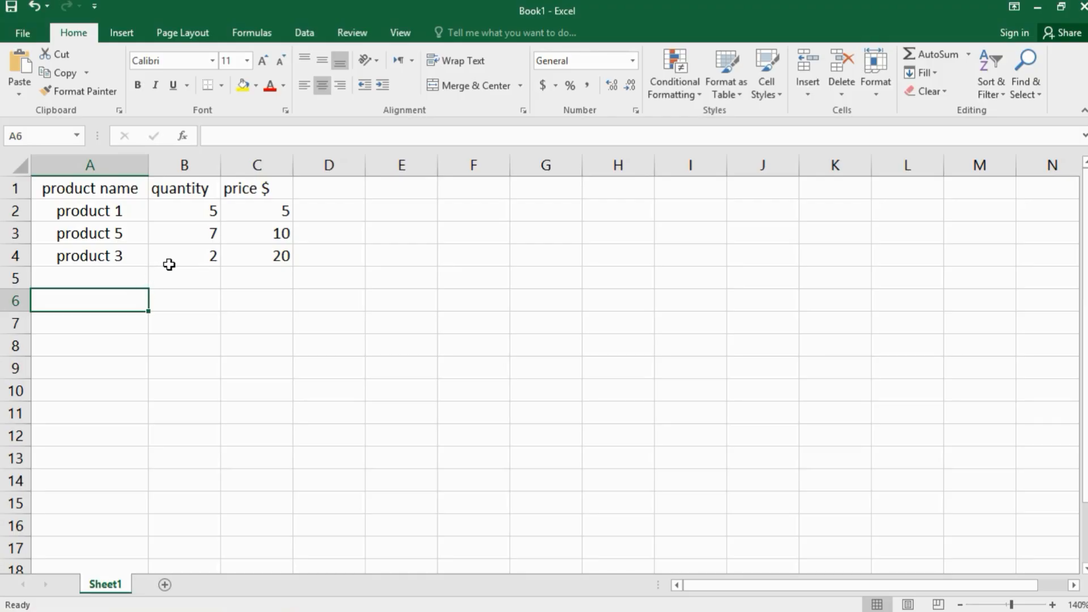
key("Right")
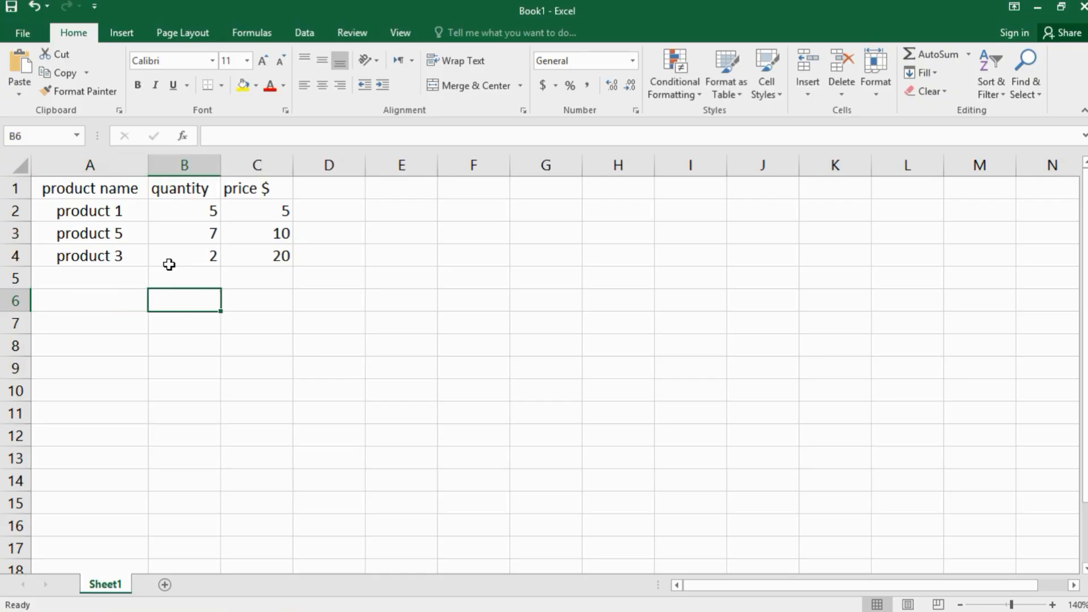
key("Right")
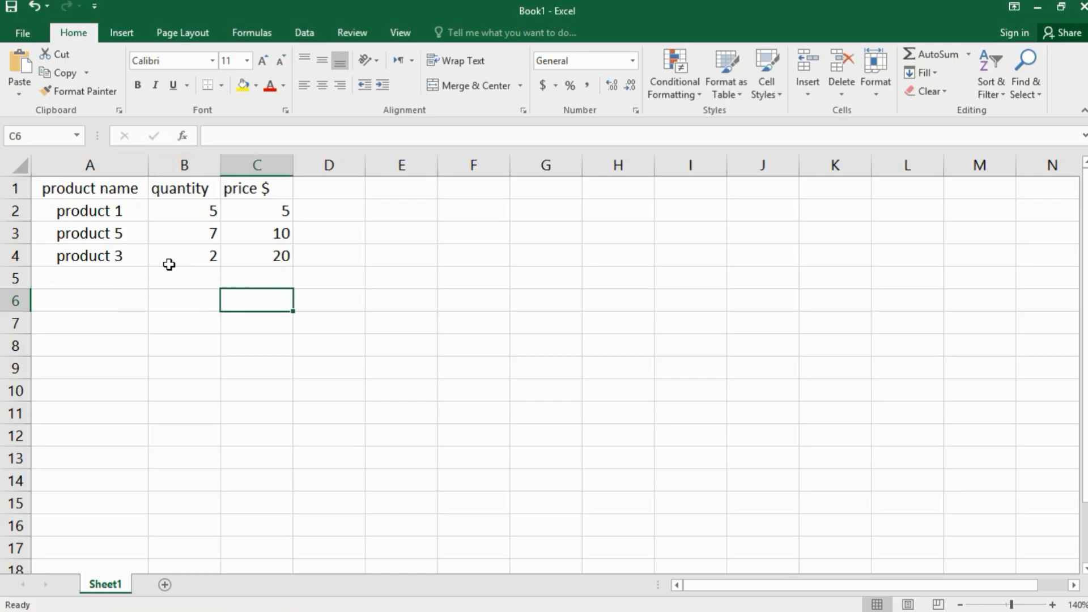
key("Down")
key("Down")
key("Left")
key("Up")
key("Up")
key("Right")
left_click(117, 212)
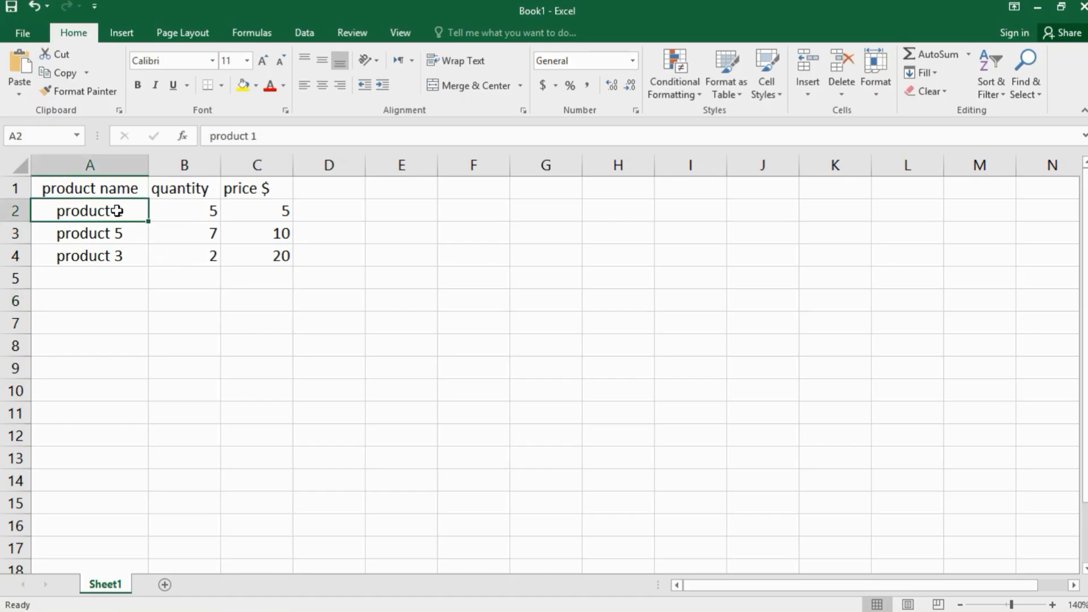
type("ss")
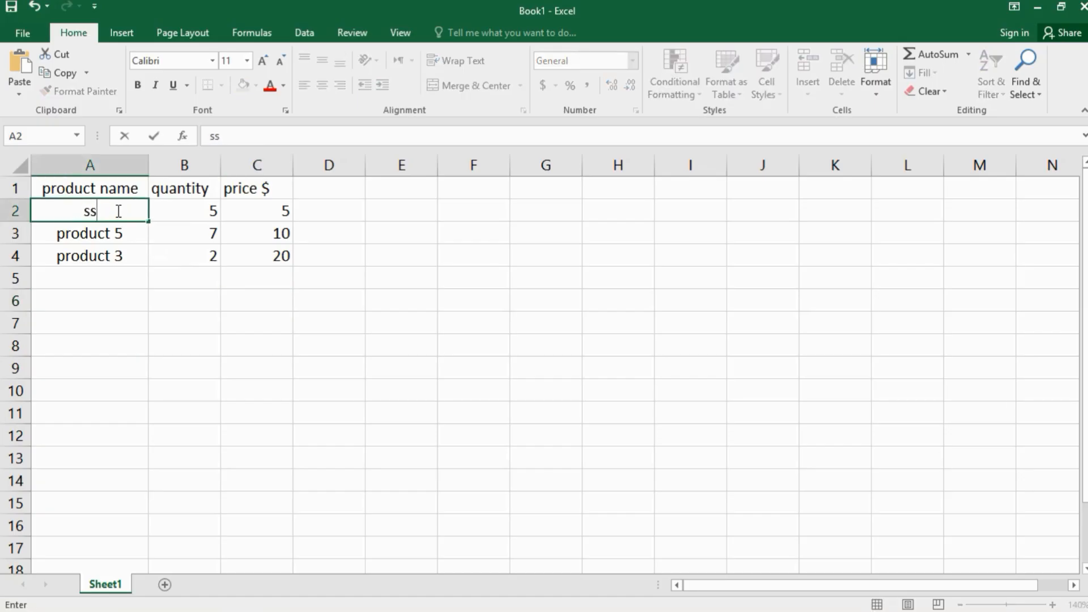
key("Escape")
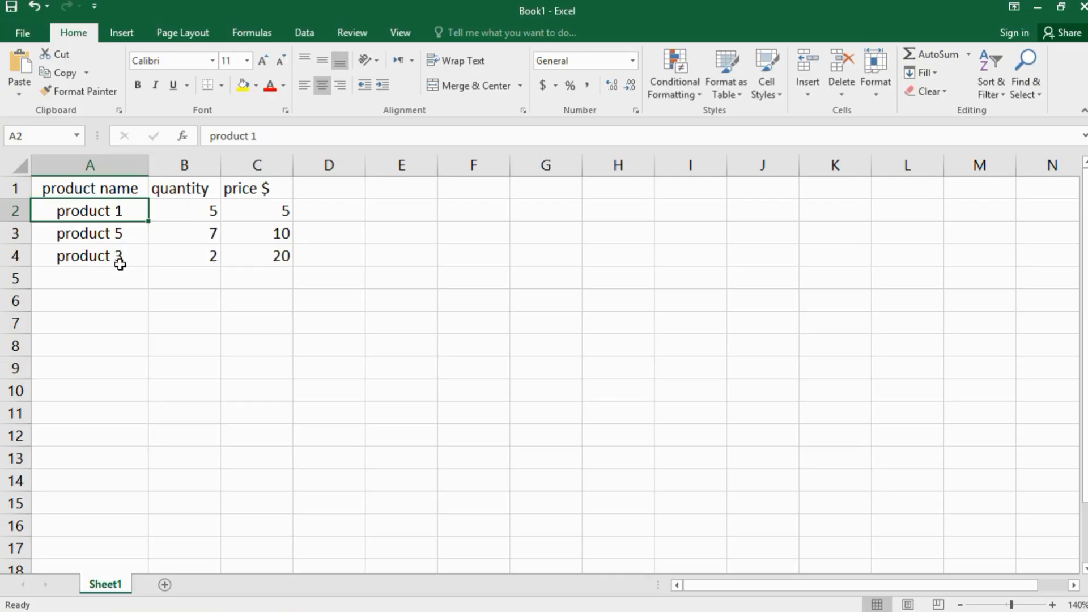
Step: Clear the product name in cell A3, undo the deletion and check the list of undoable actions
left_click(109, 236)
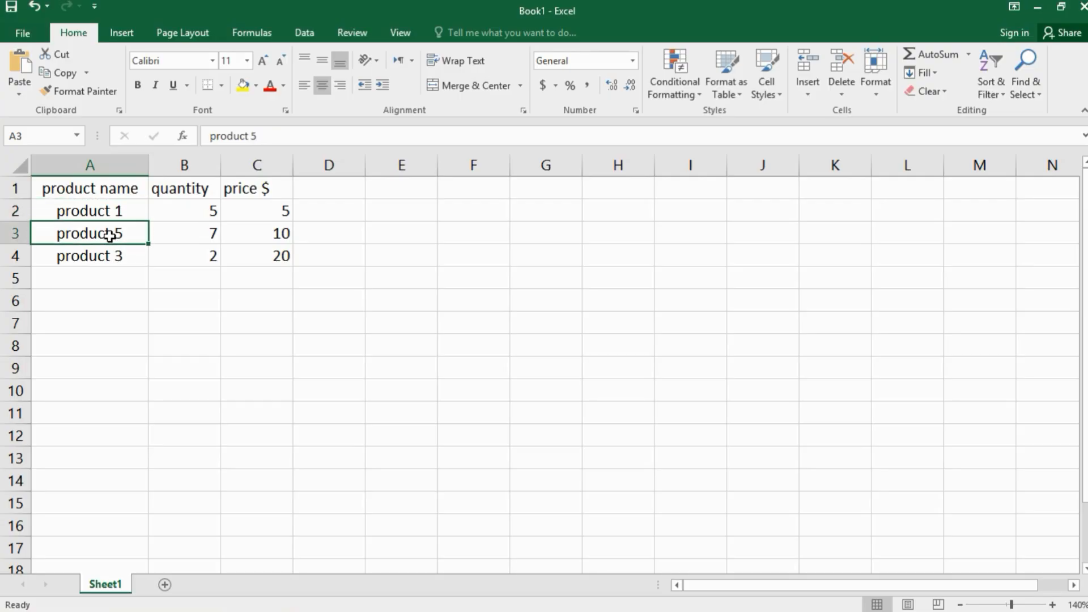
key("Delete")
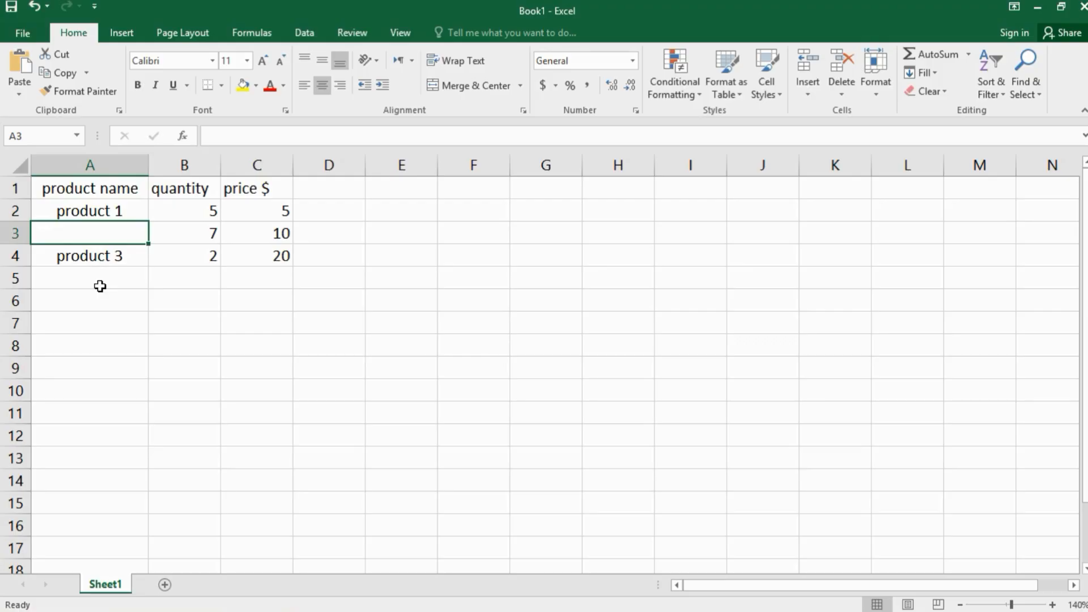
left_click(35, 6)
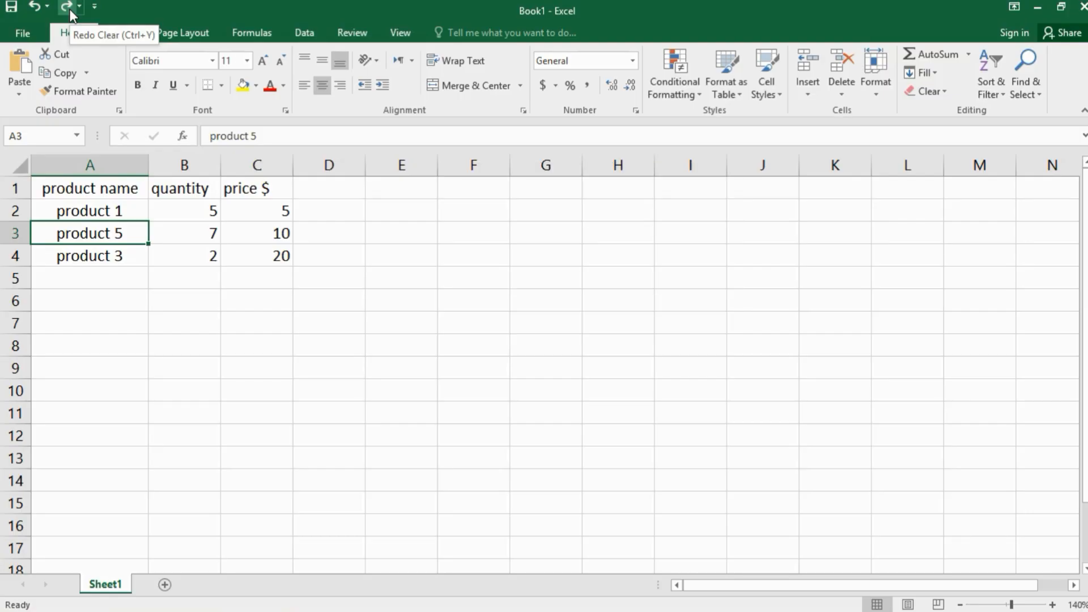
left_click(48, 7)
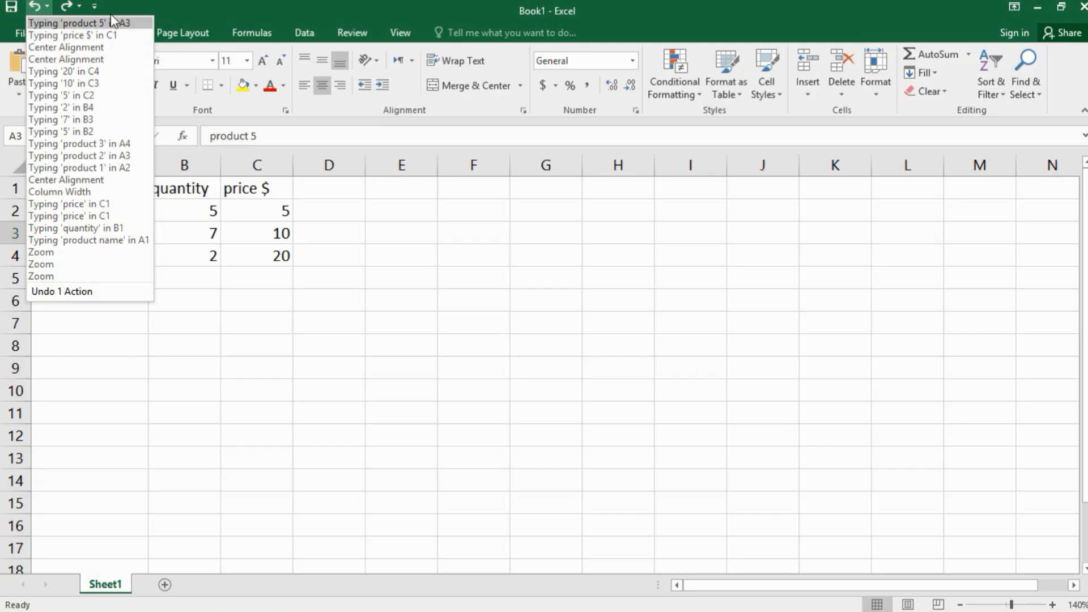
left_click(172, 6)
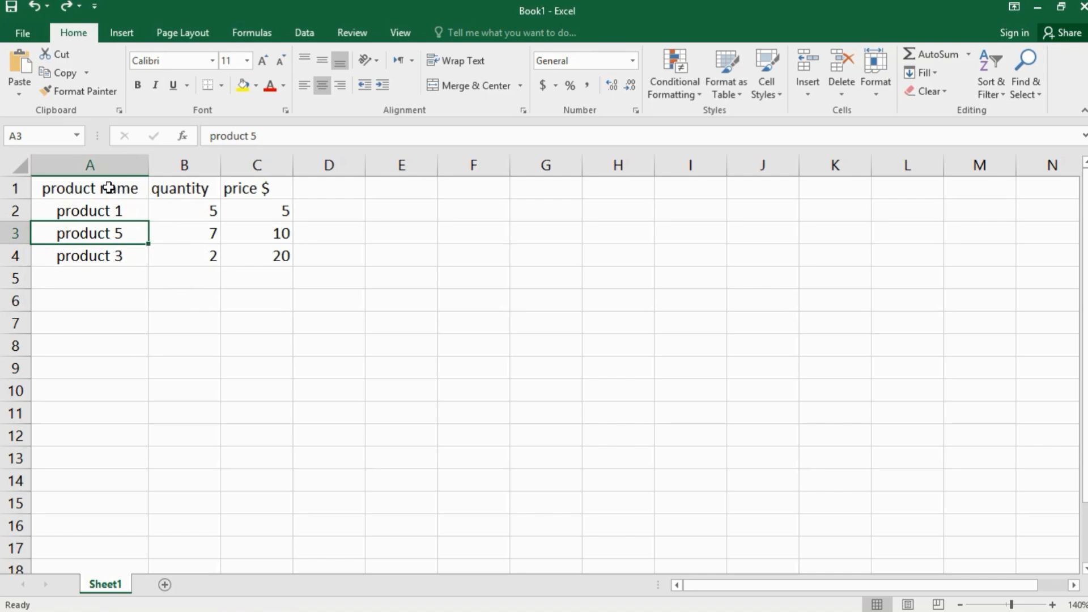
Step: Clear the contents of the whole product table in A1:C4 and undo the deletion
left_click_drag(101, 194, 269, 258)
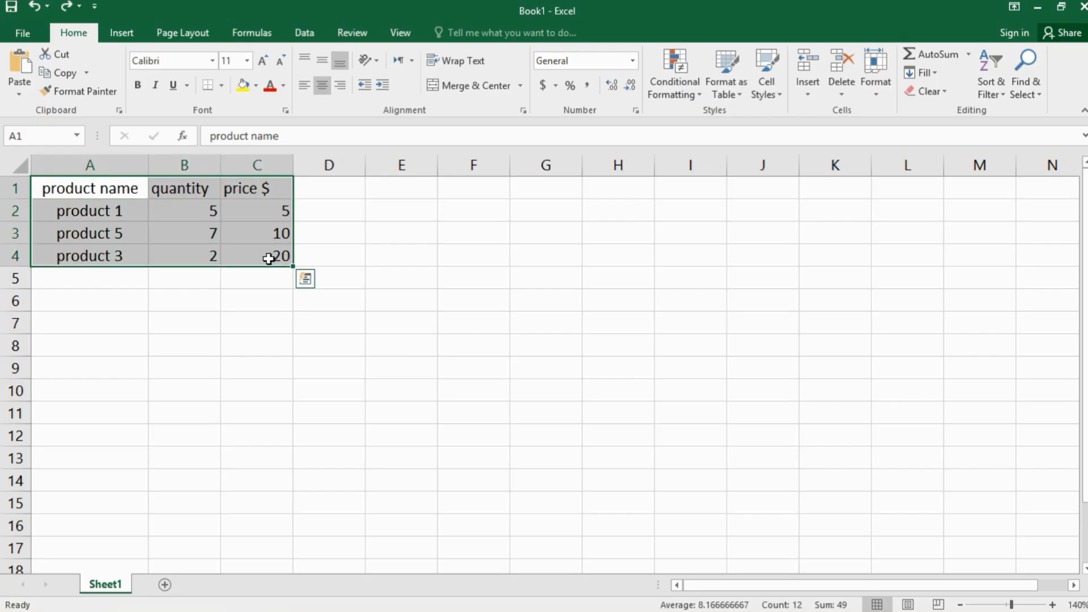
key("Delete")
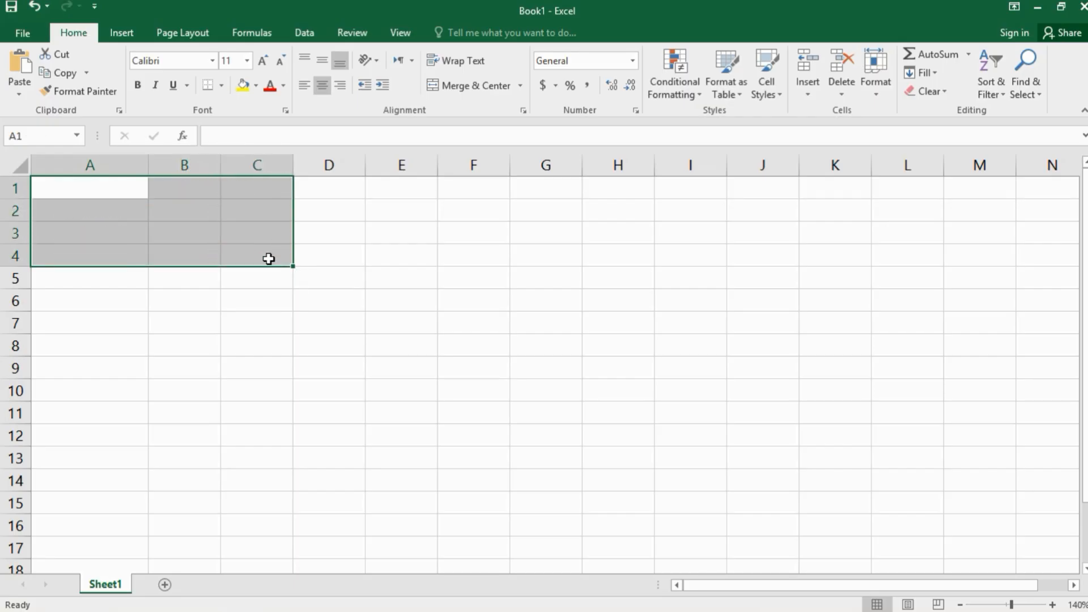
key("ctrl+z")
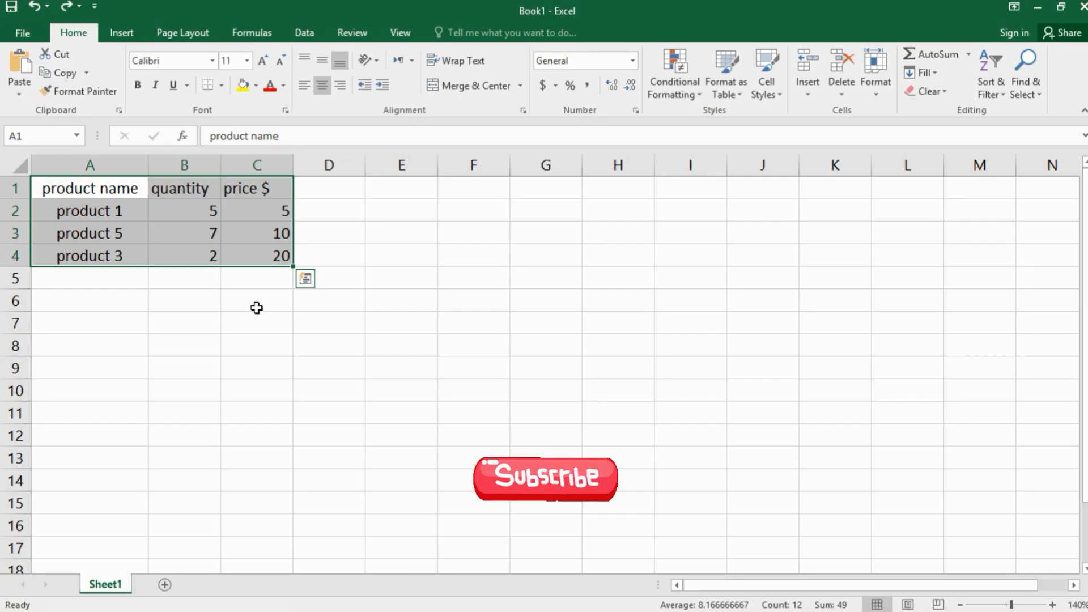
left_click(252, 306)
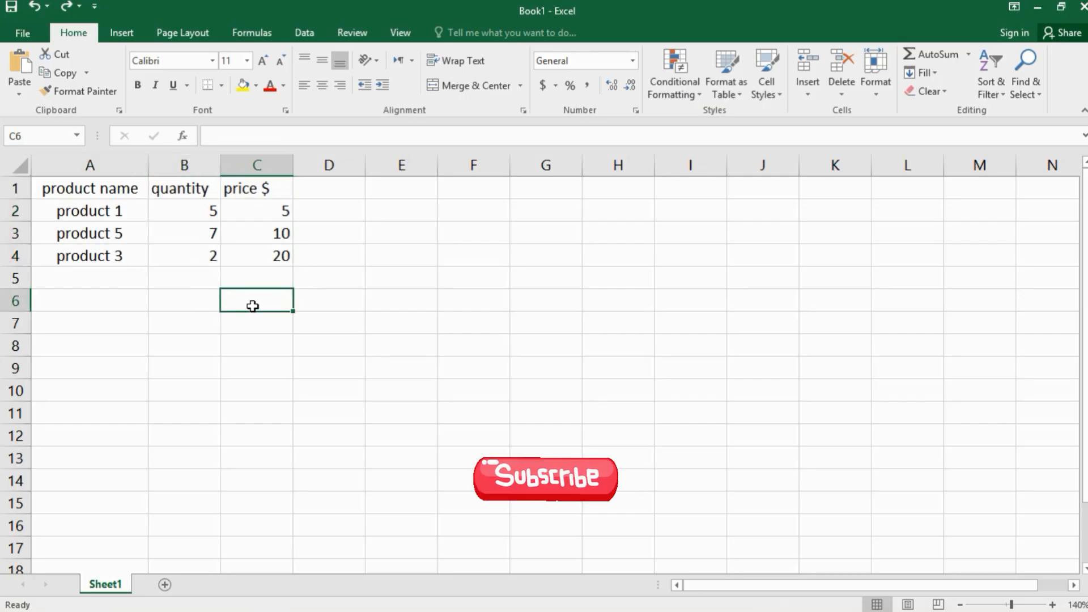